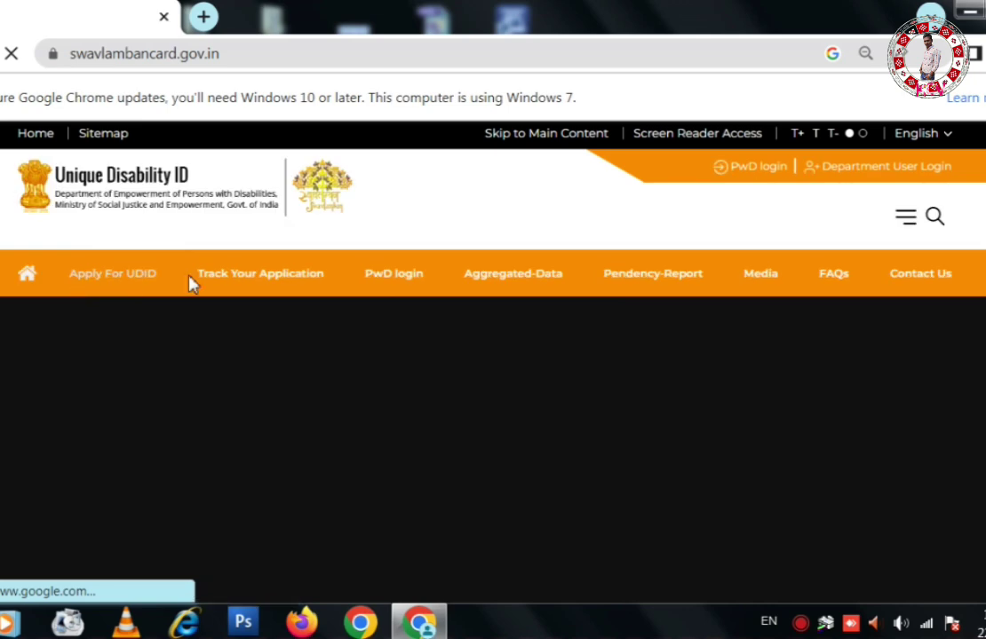
# Track the existing application by the applicant's Aadhaar number and view its 'UDID Card Dispatched' status
pyautogui.scroll(-10, 803, 198)
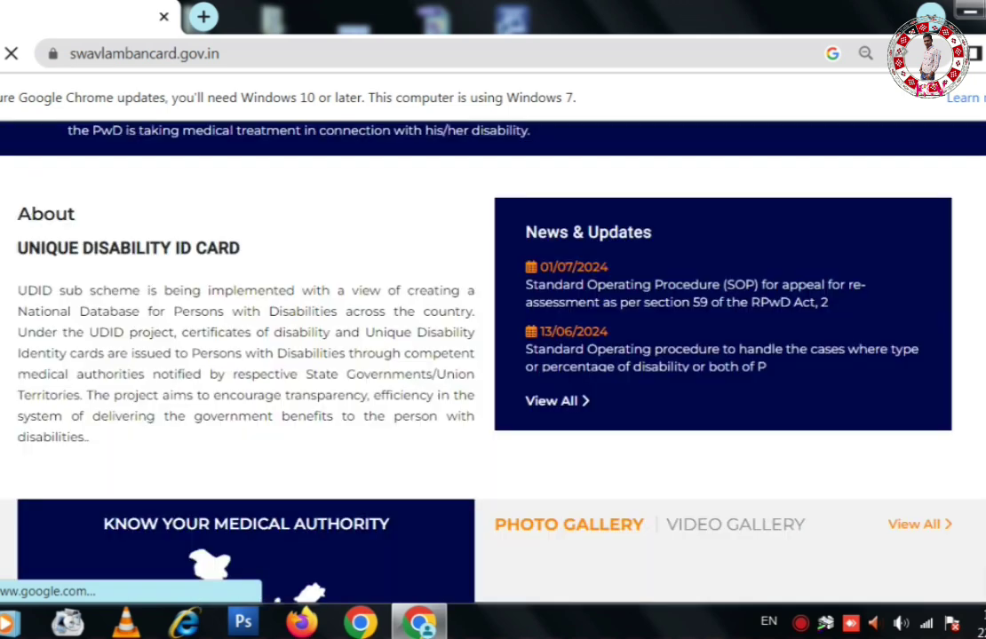
pyautogui.scroll(-7, 493, 355)
pyautogui.scroll(6, 493, 355)
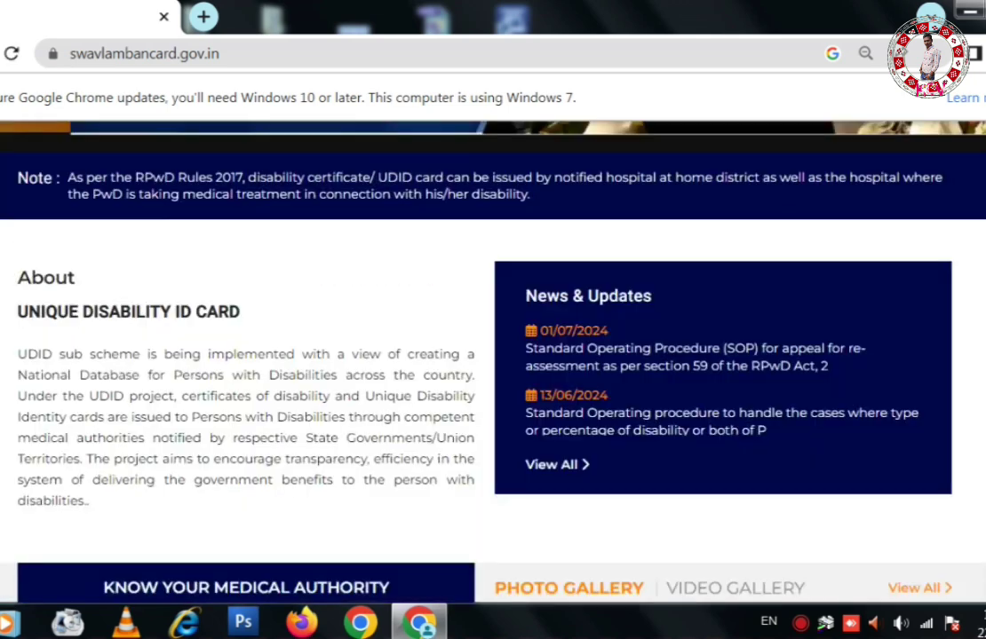
pyautogui.scroll(5, 128, 347)
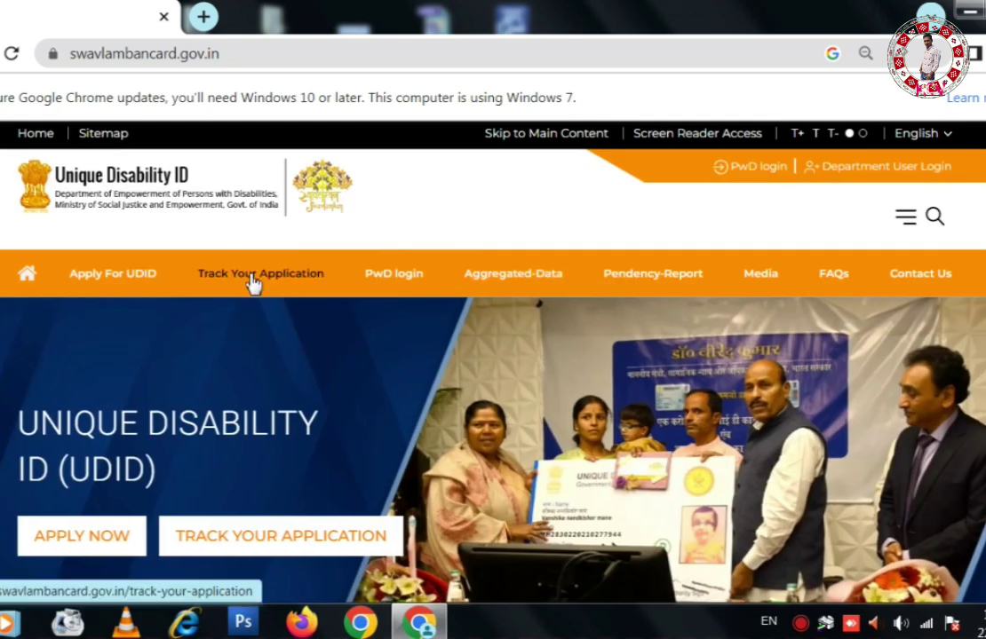
pyautogui.click(253, 280)
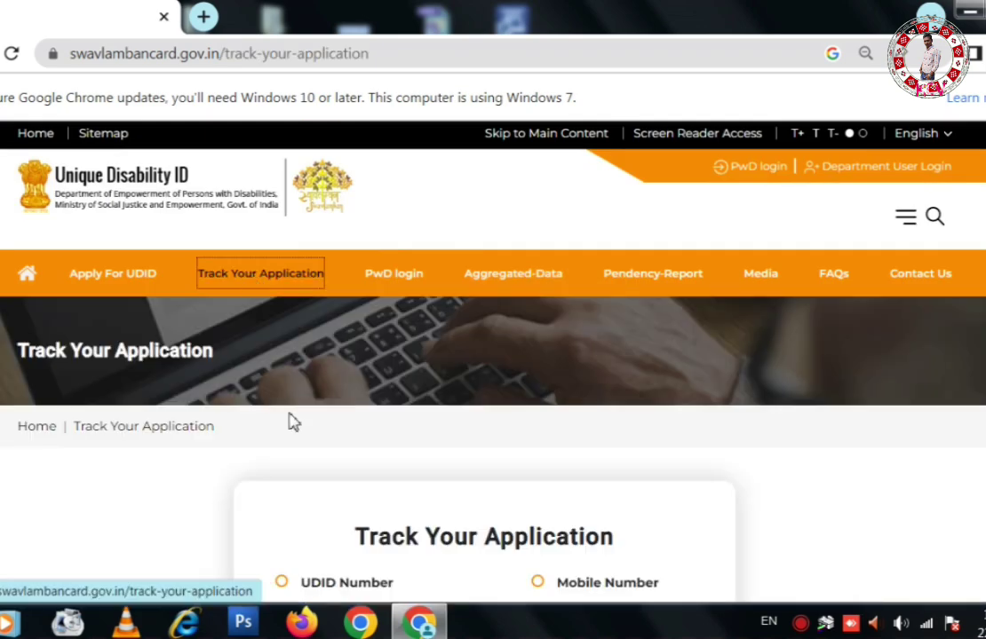
pyautogui.scroll(-3, 484, 355)
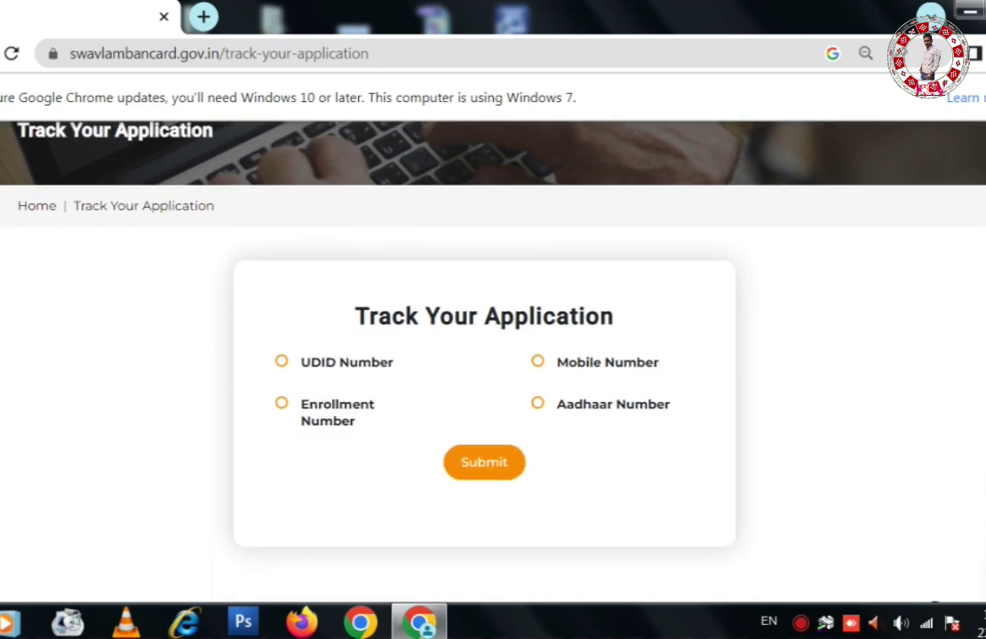
pyautogui.click(537, 366)
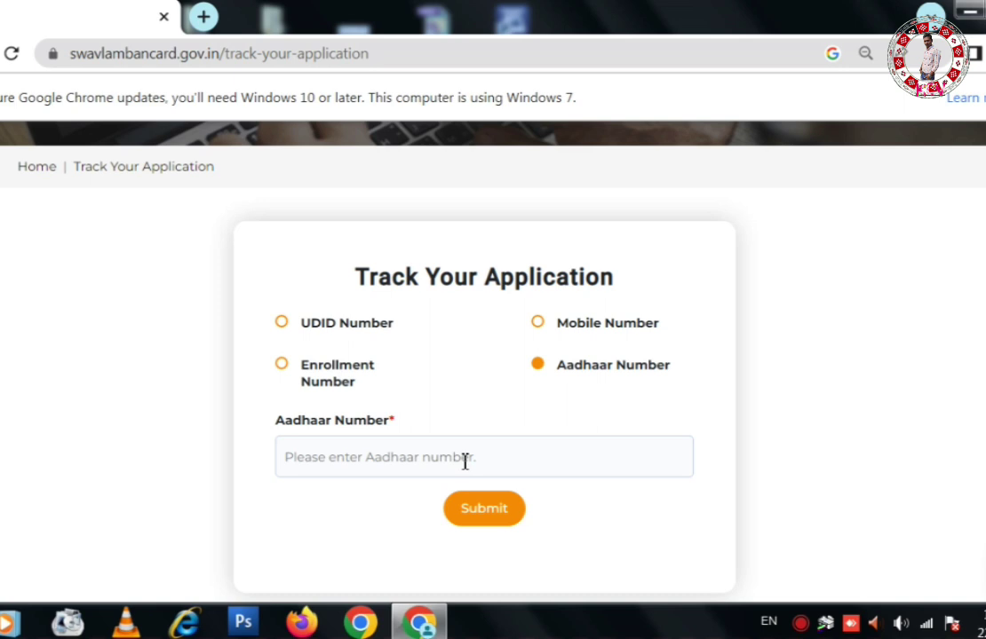
pyautogui.write('42')
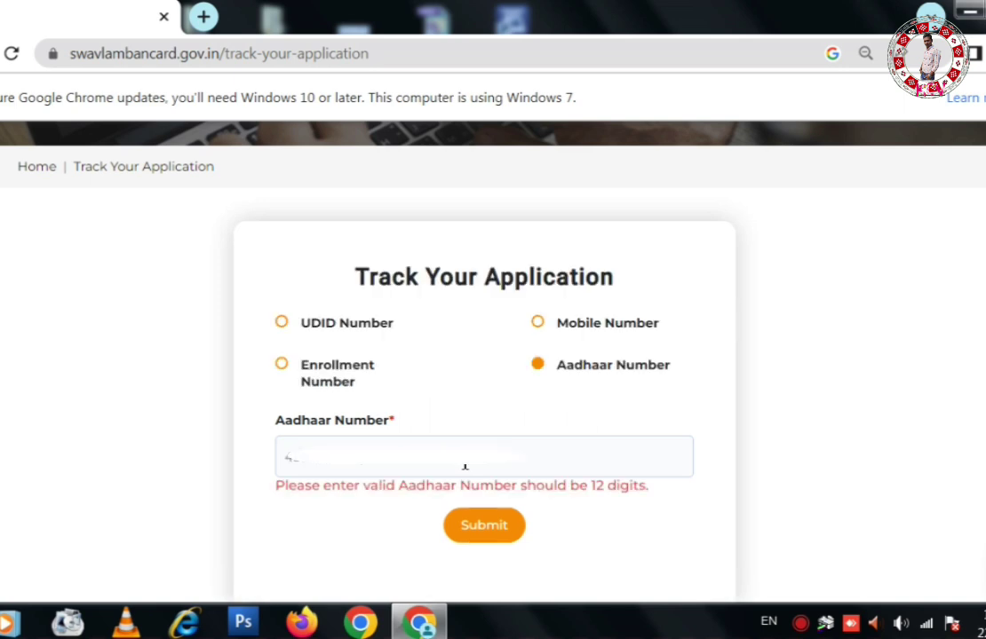
pyautogui.write('1')
pyautogui.click(472, 512)
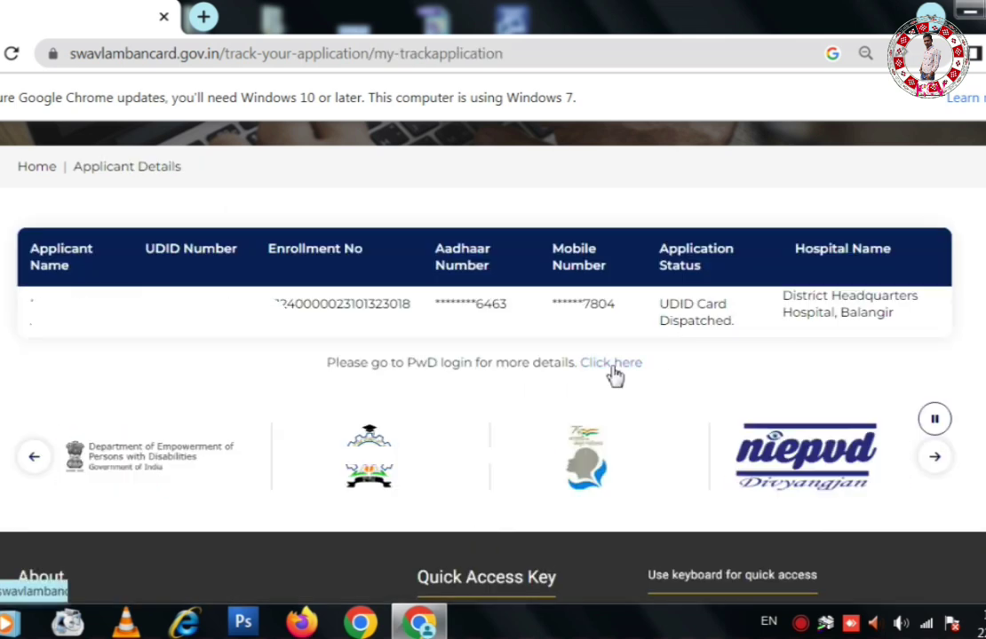
# Go to the PwD login page and begin entering the applicant's enrolment number
pyautogui.click(612, 373)
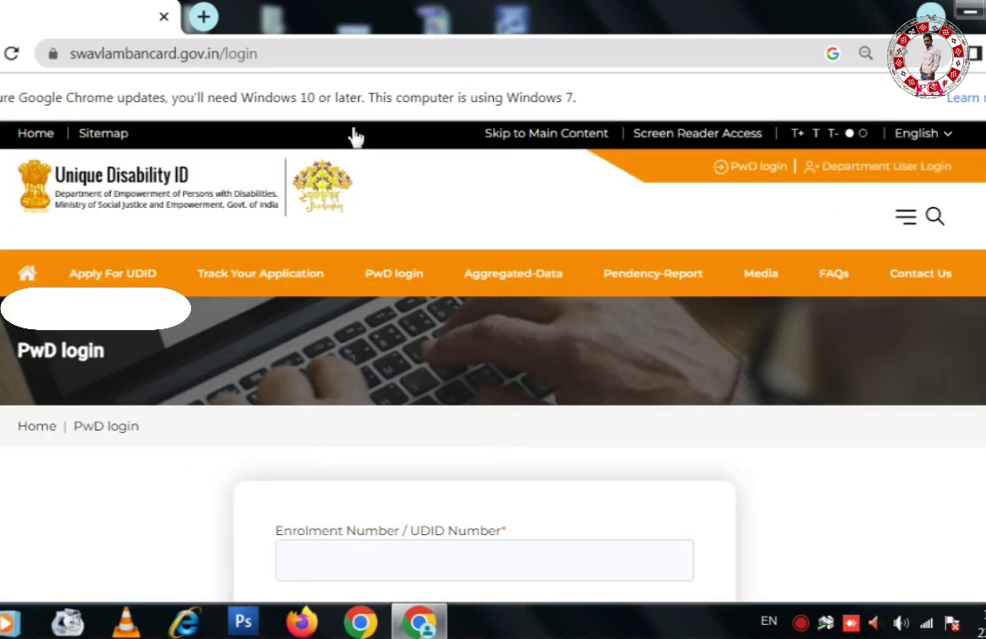
pyautogui.scroll(-4, 484, 355)
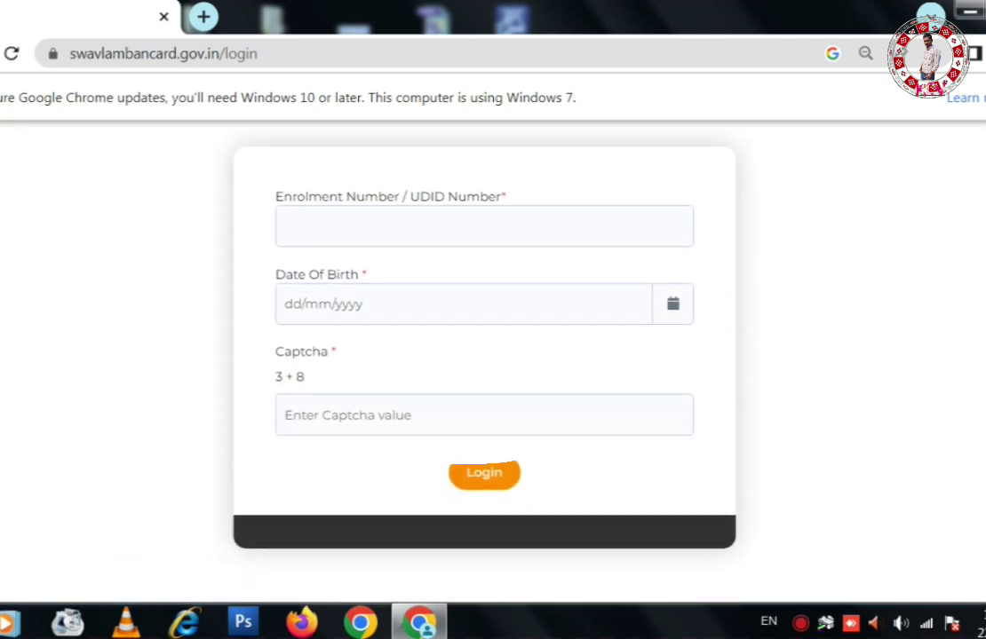
pyautogui.click(372, 226)
pyautogui.write('OD2')
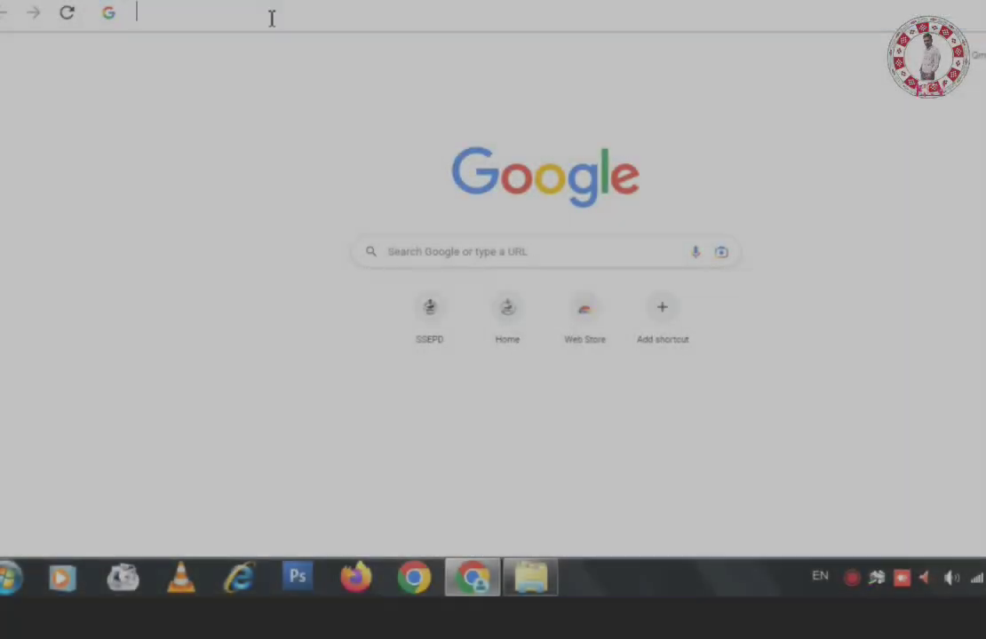
# Search Google for 'udid apply' and open the swavlambancard.gov.in UDID result
pyautogui.click(272, 17)
pyautogui.write('UDID')
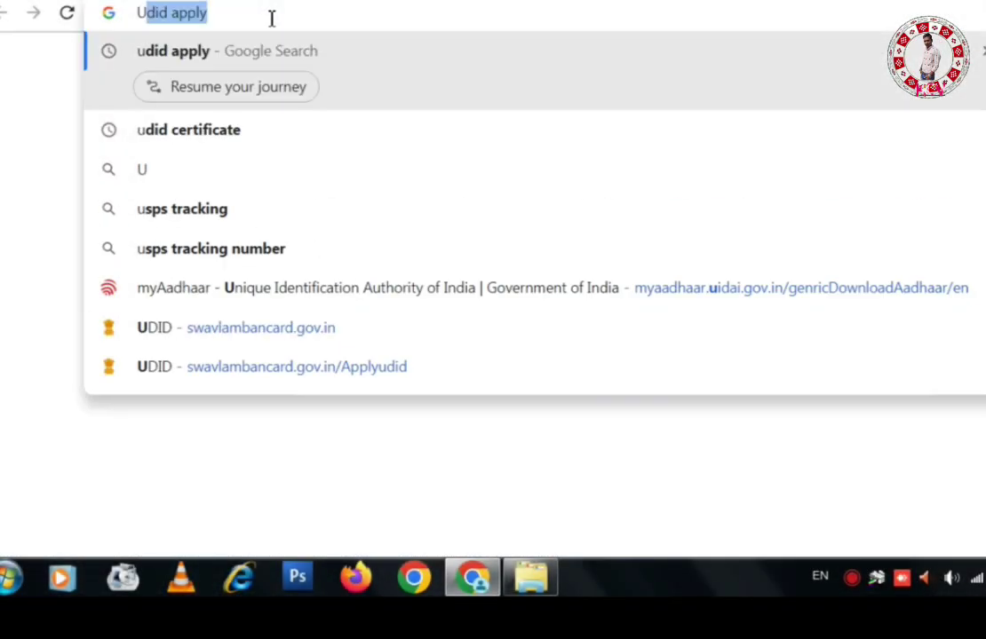
pyautogui.click(222, 51)
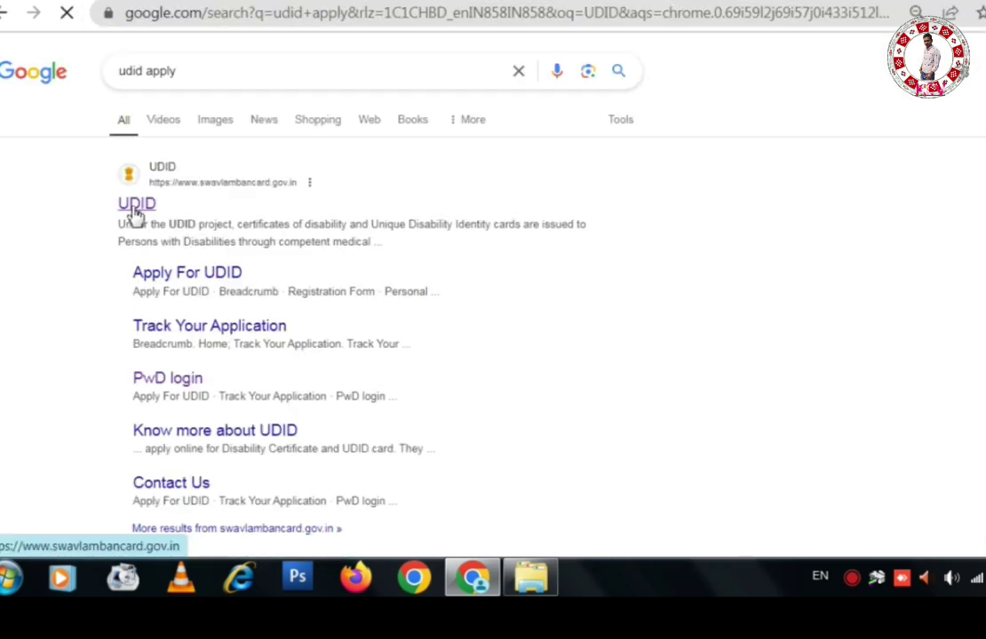
pyautogui.click(134, 214)
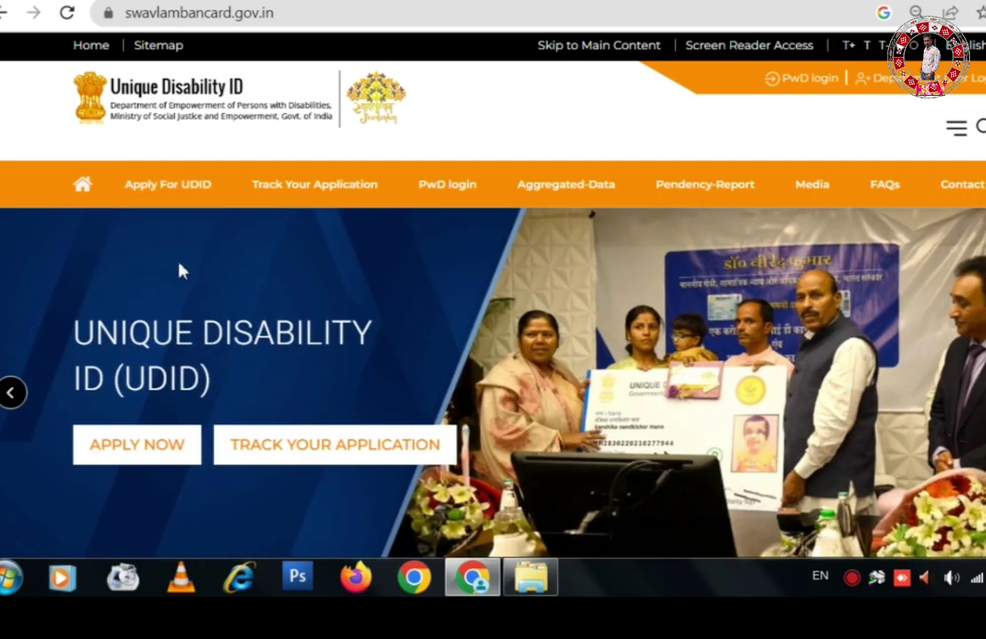
# Apply for UDID declaring 'I have never obtained any Disability Certificate/UDID Card' to reach the Registration Form
pyautogui.click(160, 188)
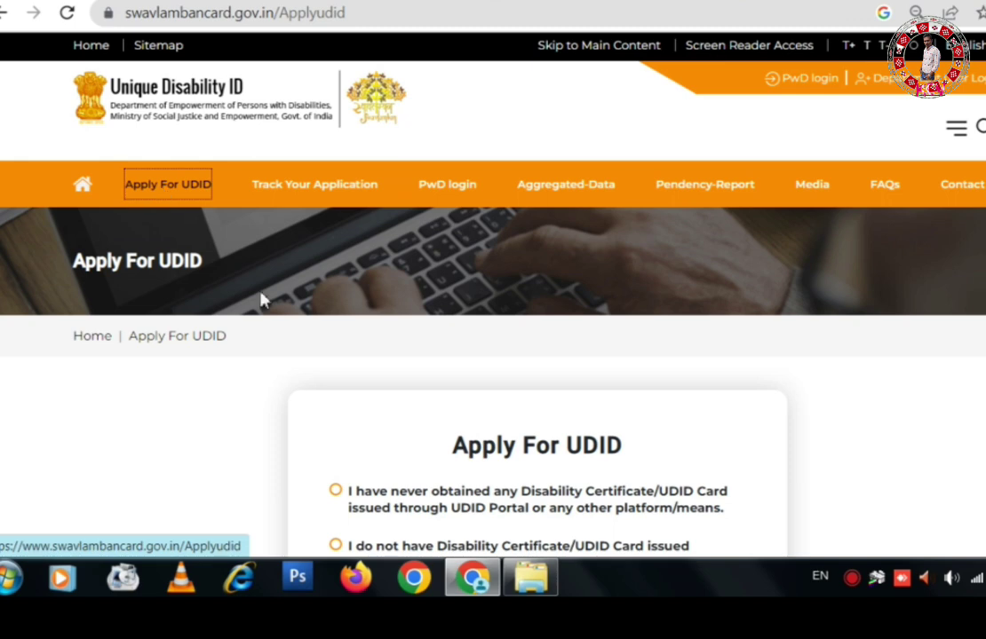
pyautogui.scroll(-3, 493, 355)
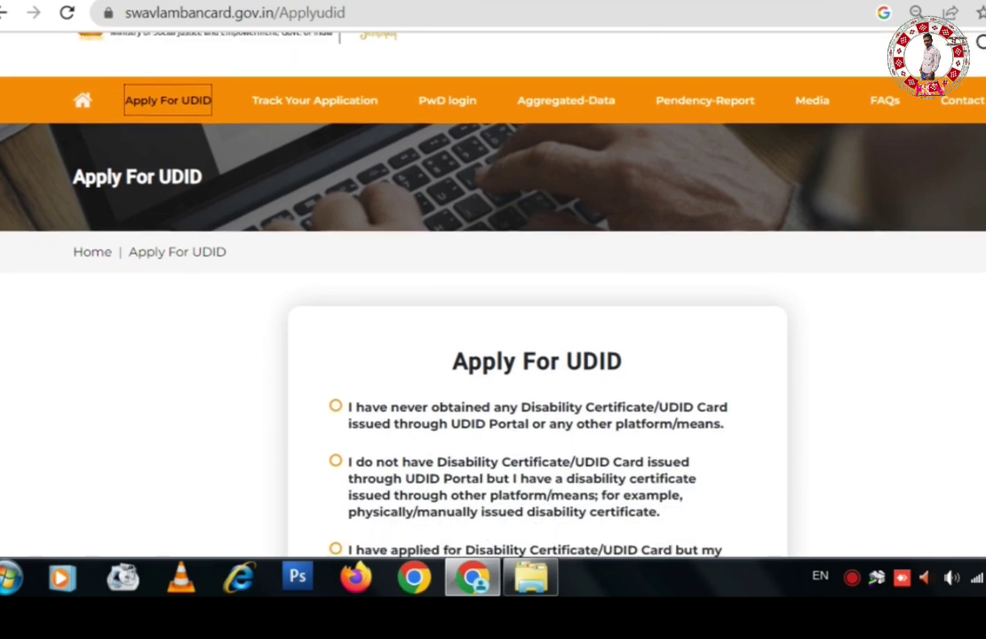
pyautogui.scroll(-1, 493, 356)
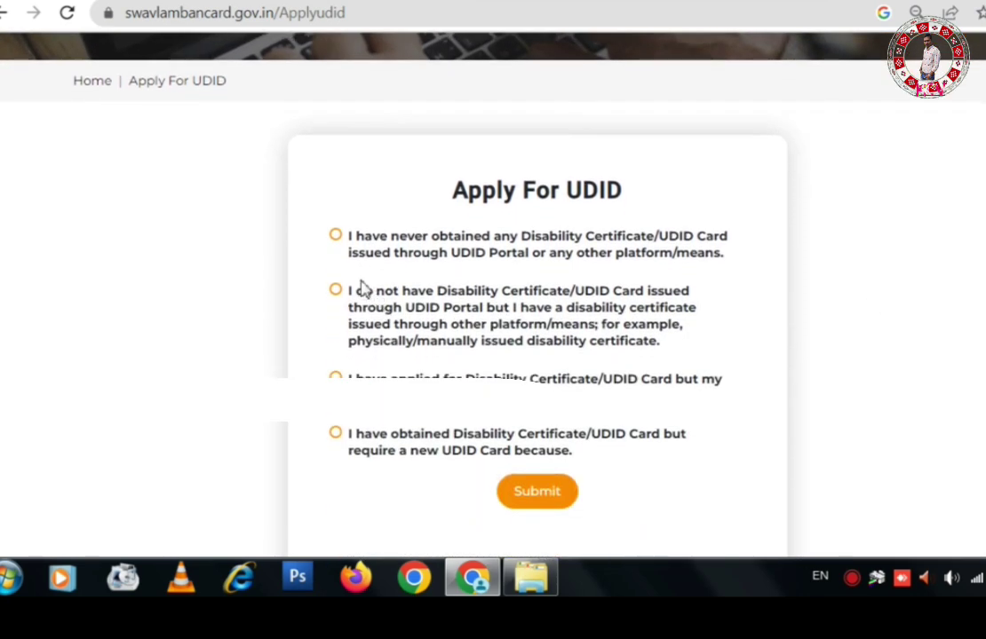
pyautogui.click(336, 237)
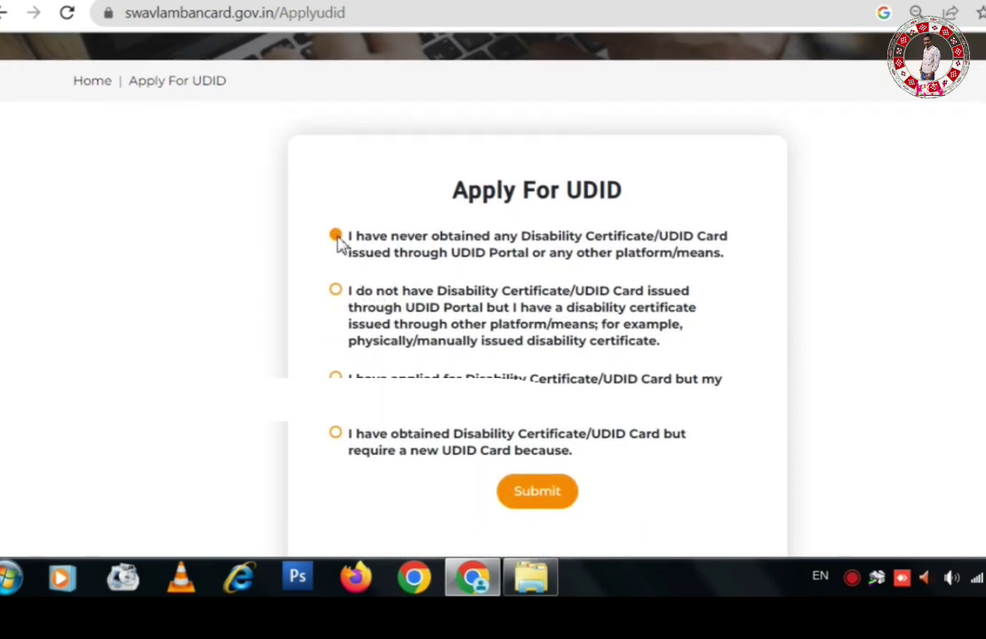
pyautogui.click(530, 497)
# Choose Hindi as the regional language and type the applicant's full name
pyautogui.click(925, 306)
pyautogui.click(782, 348)
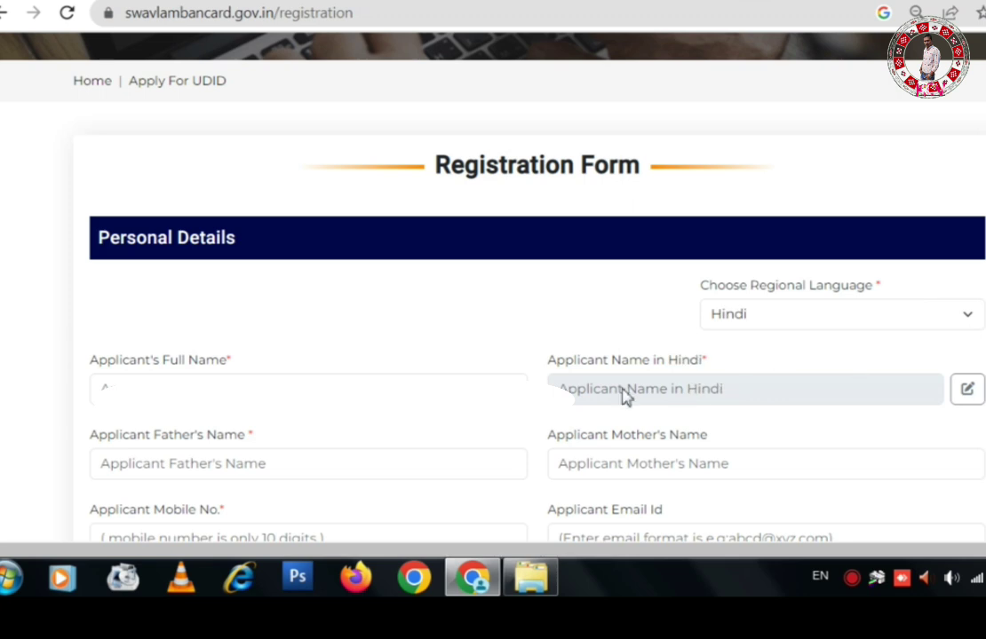
pyautogui.click(222, 388)
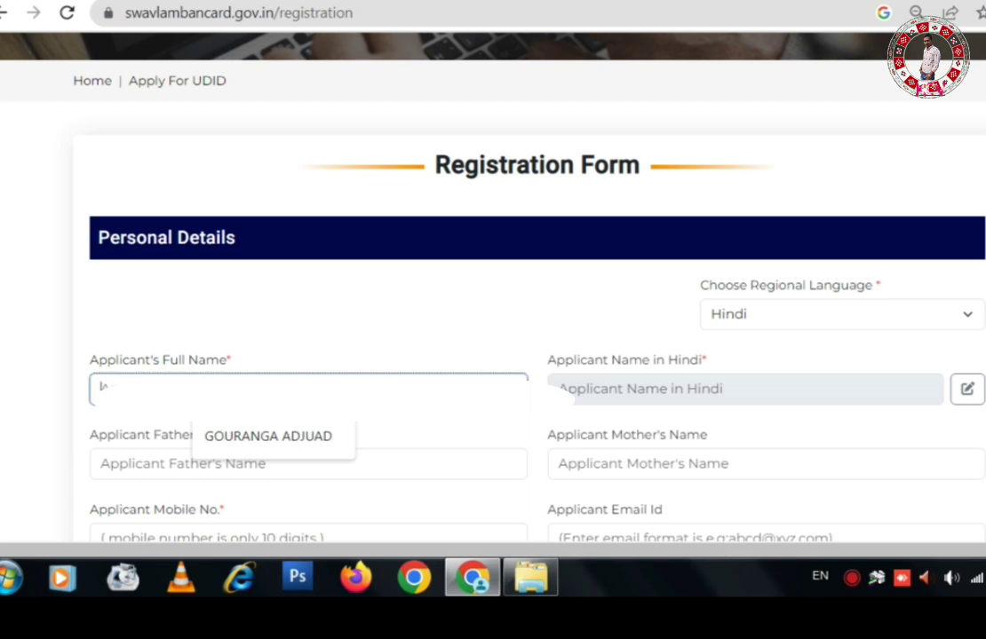
pyautogui.write('K')
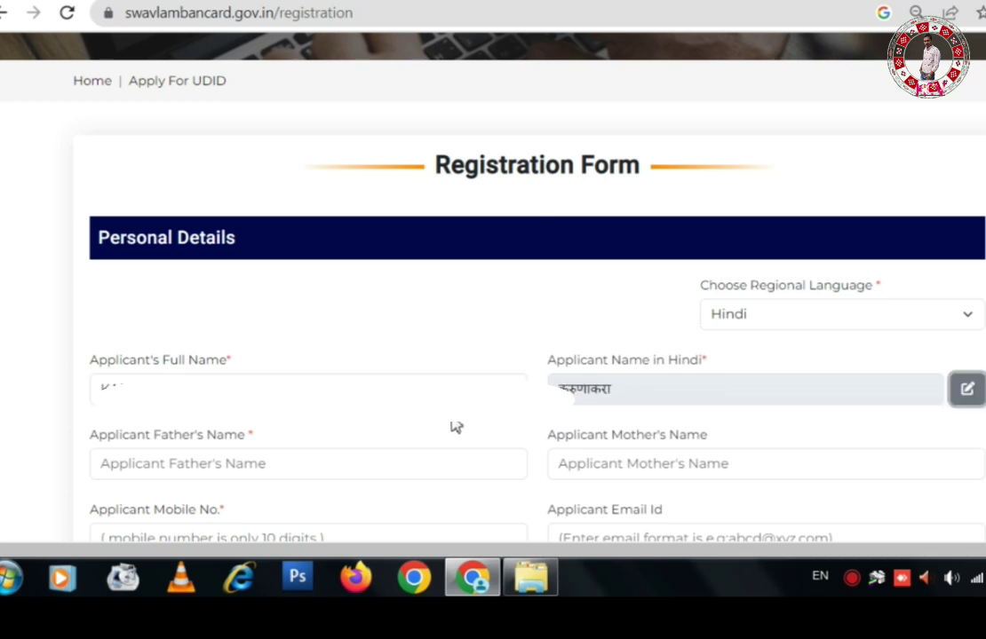
# Switch the regional language to Oriya and correct the Oriya spelling of the surname
pyautogui.click(888, 327)
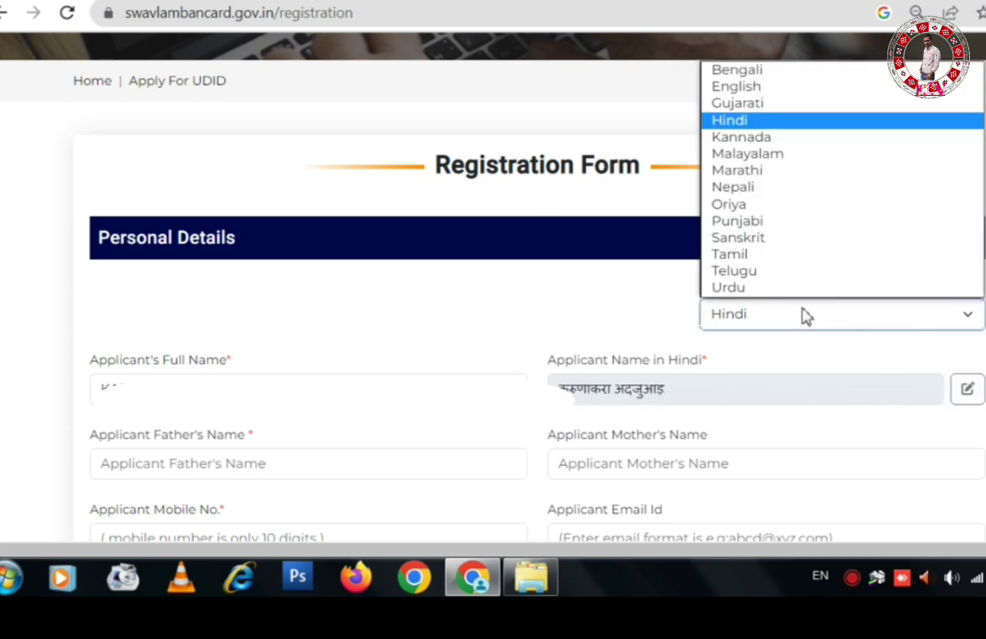
pyautogui.click(760, 212)
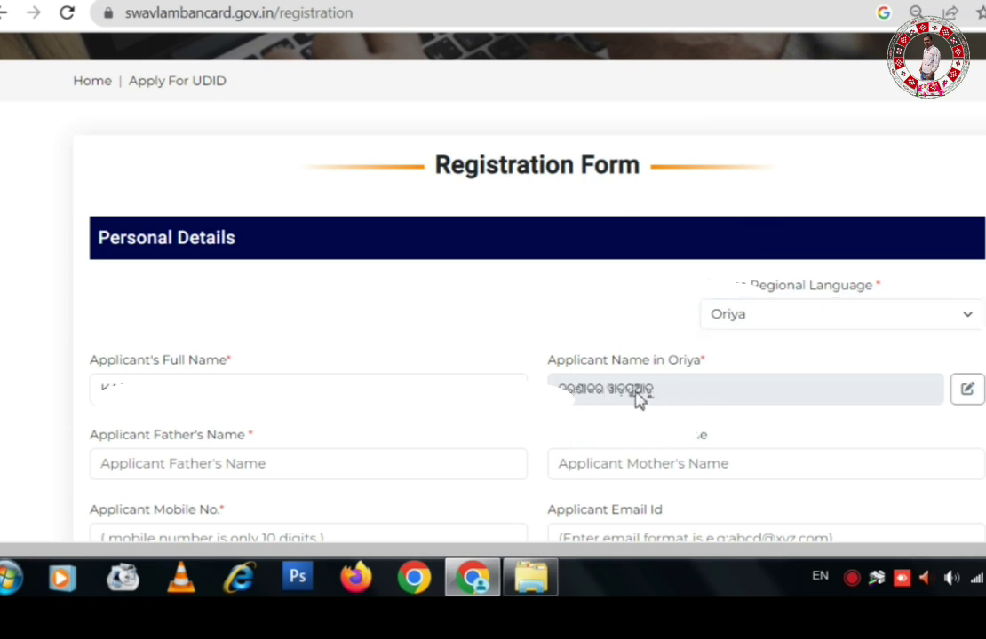
pyautogui.click(968, 392)
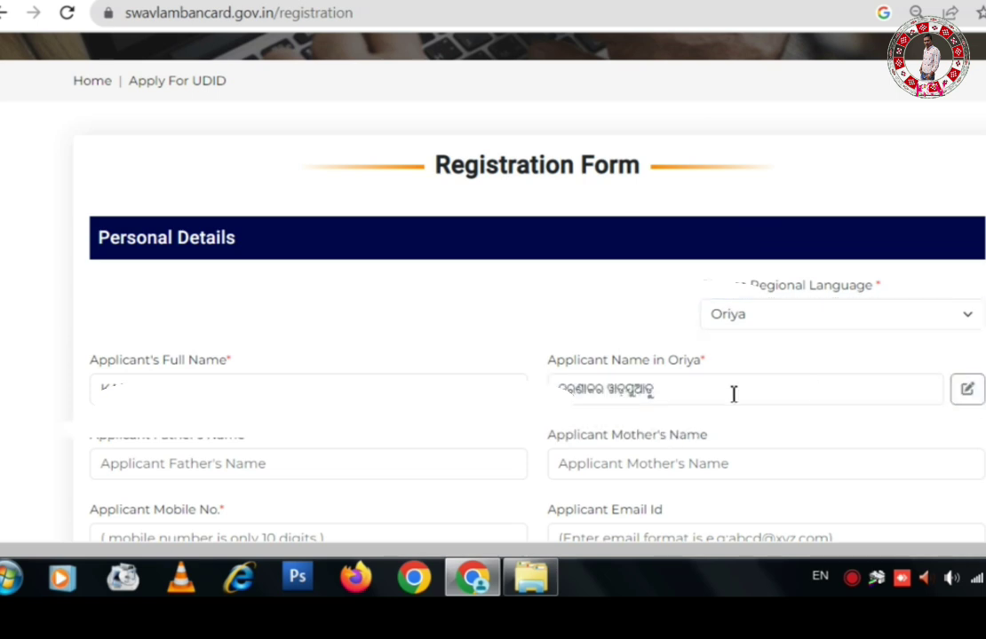
pyautogui.click(623, 391)
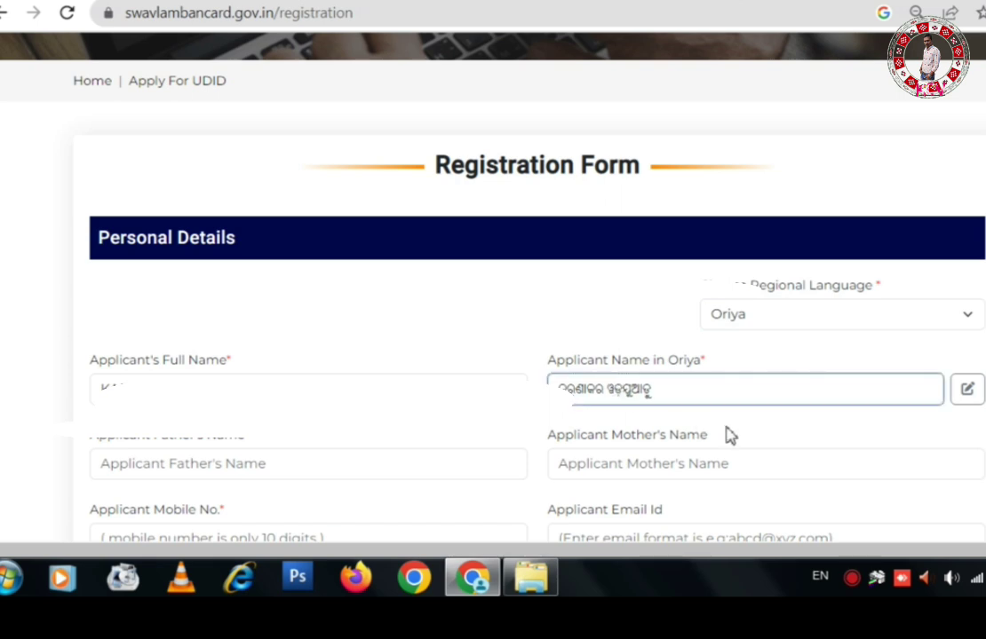
pyautogui.click(635, 390)
pyautogui.moveTo(637, 392); pyautogui.dragTo(625, 392)
pyautogui.click(611, 392)
pyautogui.write('ଅ')
# Fill the father's and mother's names from the saved autofill suggestions
pyautogui.scroll(-1, 746, 213)
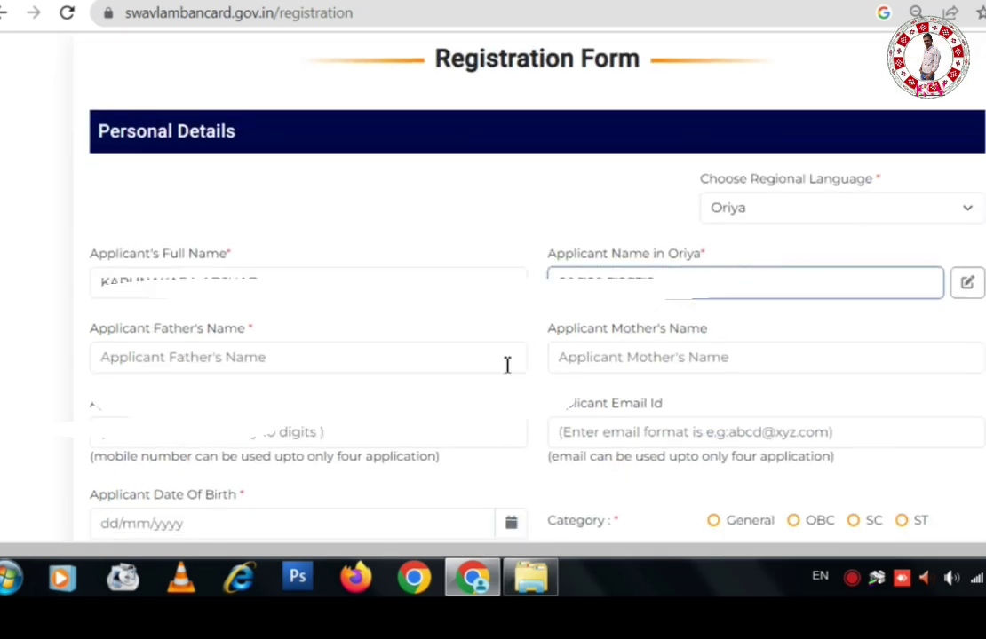
pyautogui.click(306, 363)
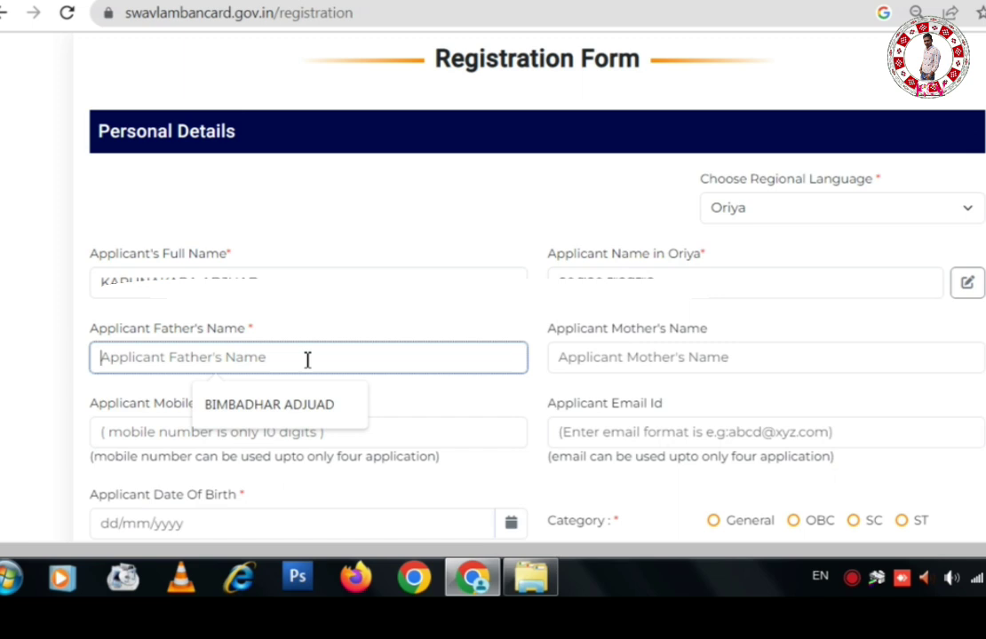
pyautogui.click(293, 406)
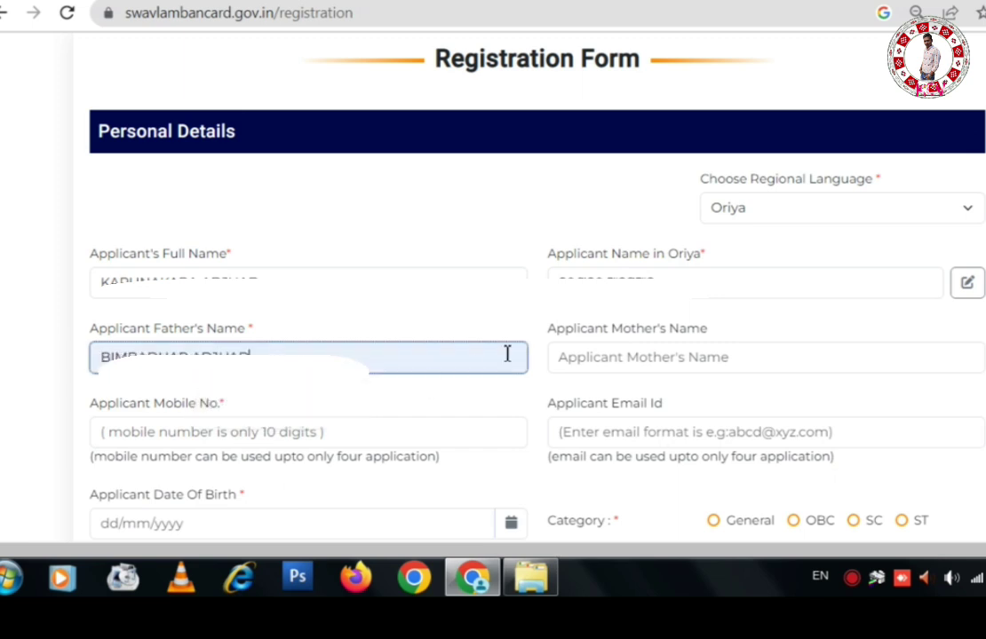
pyautogui.click(613, 369)
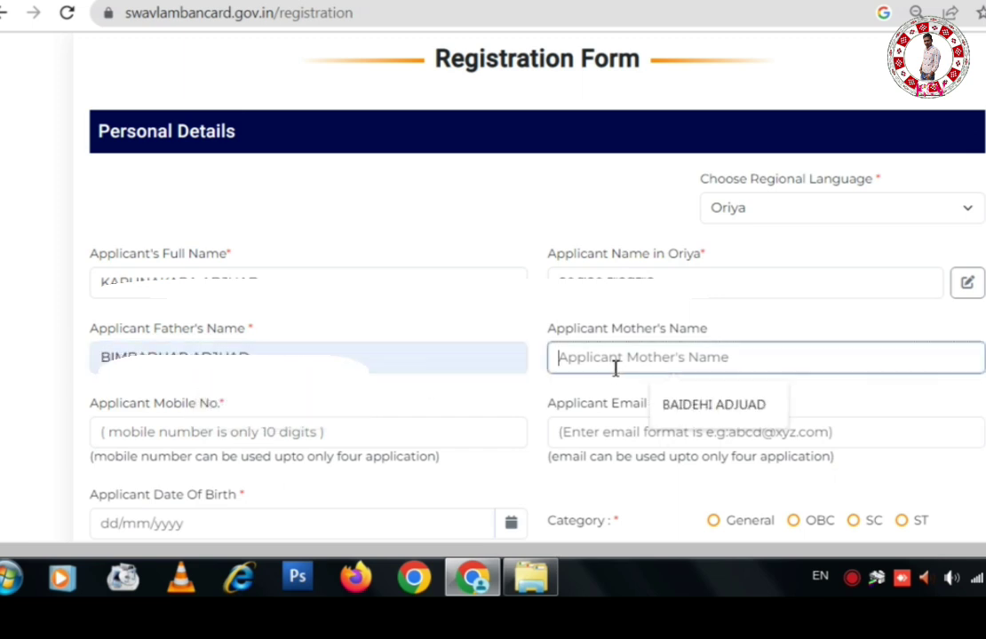
pyautogui.click(689, 410)
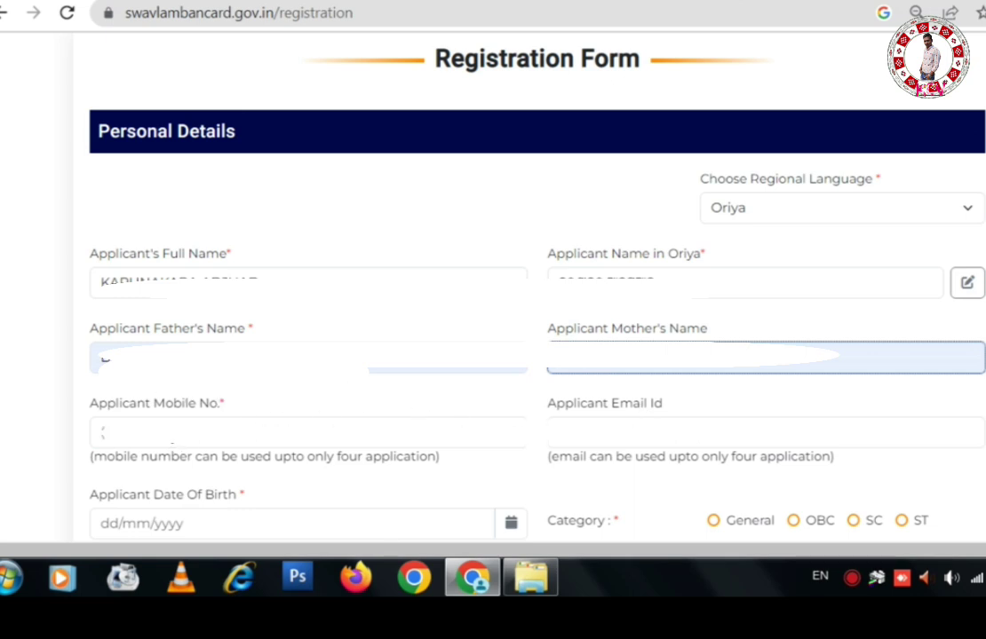
# Enter the applicant's mobile number and e-mail address
pyautogui.click(102, 433)
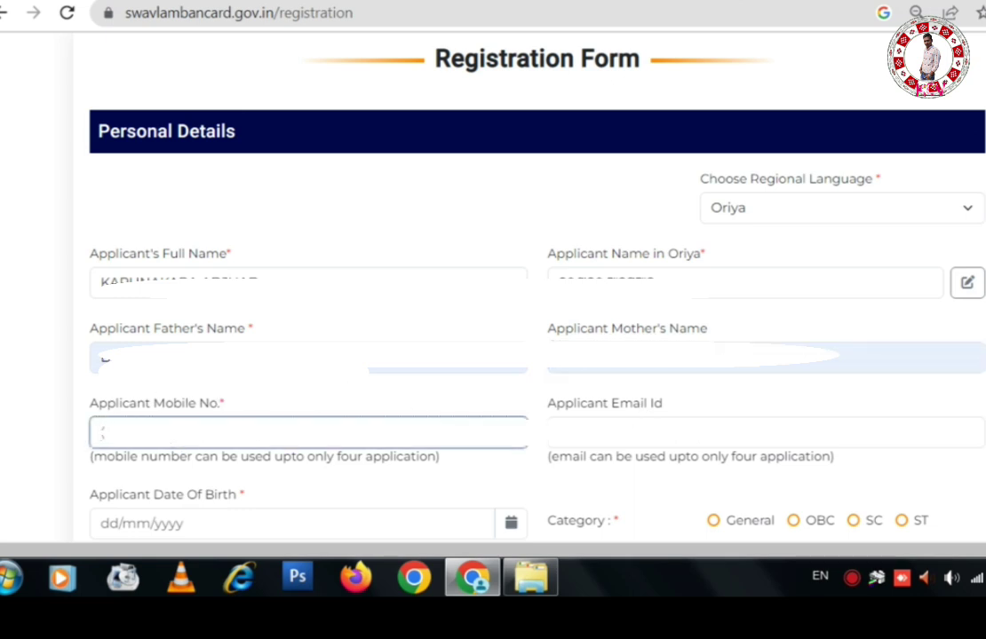
pyautogui.write('9')
pyautogui.click(769, 447)
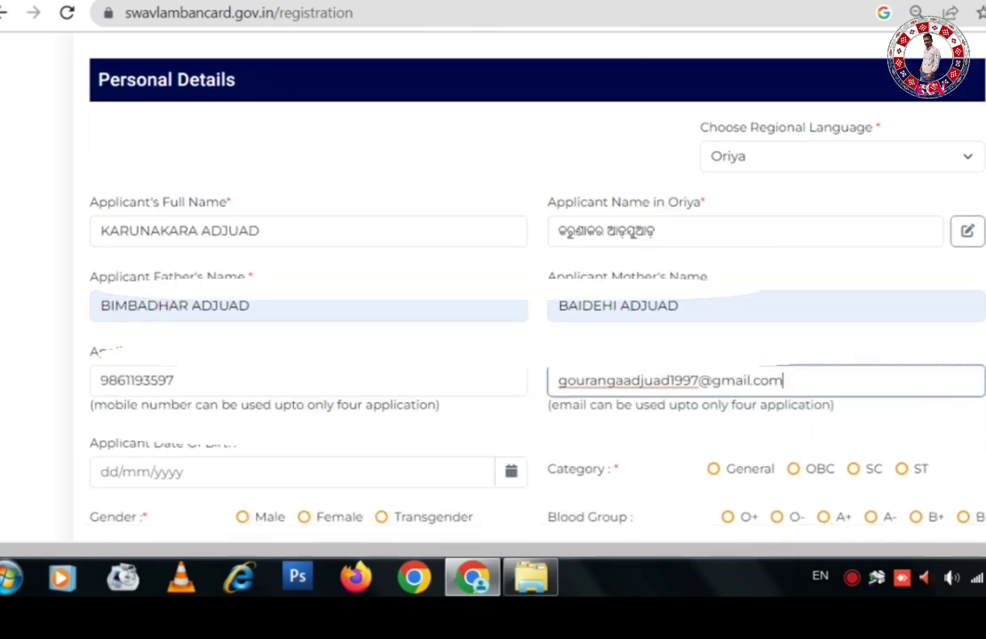
pyautogui.scroll(-2, 474, 389)
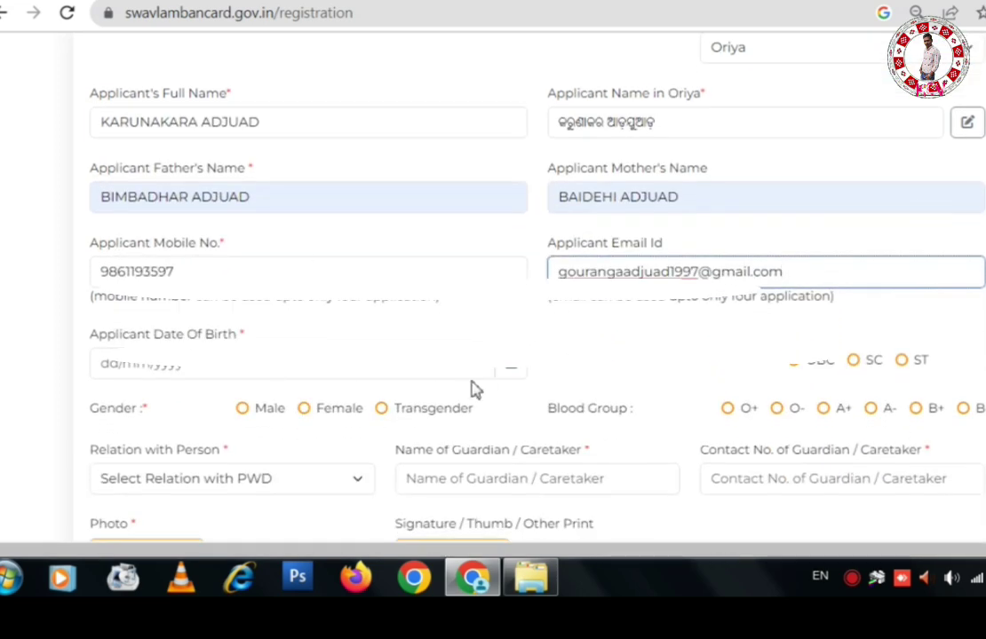
# In the date-of-birth calendar, choose April and the year 1985
pyautogui.click(515, 373)
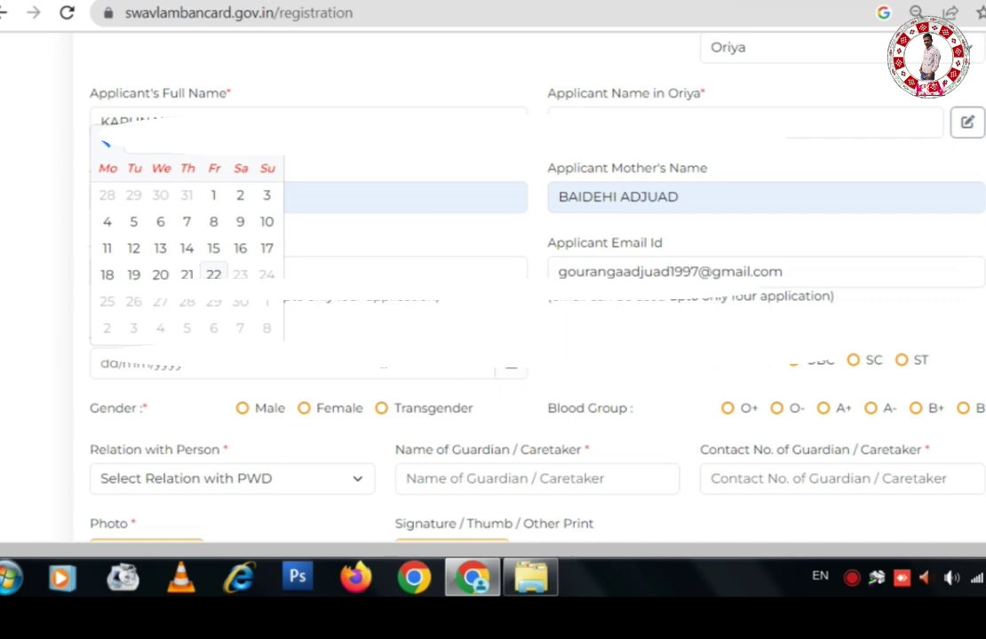
pyautogui.click(147, 142)
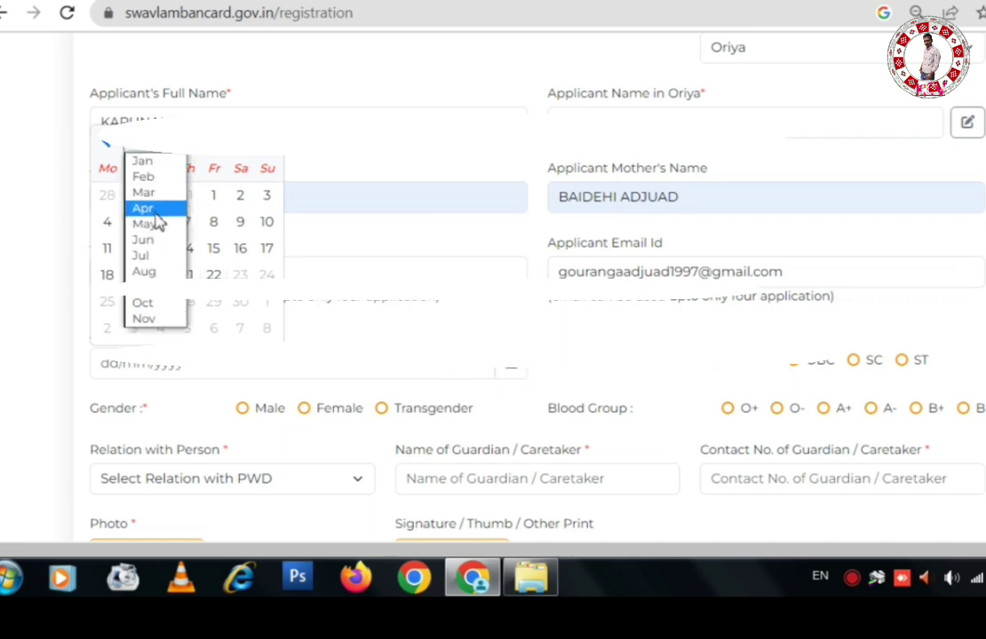
pyautogui.click(152, 212)
pyautogui.click(236, 155)
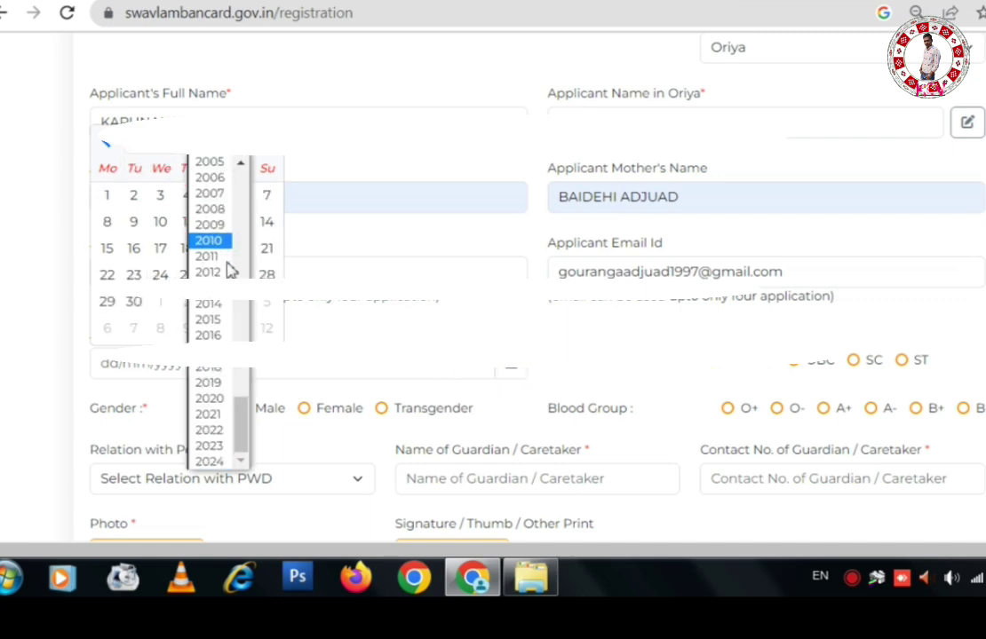
pyautogui.moveTo(242, 440); pyautogui.dragTo(240, 382)
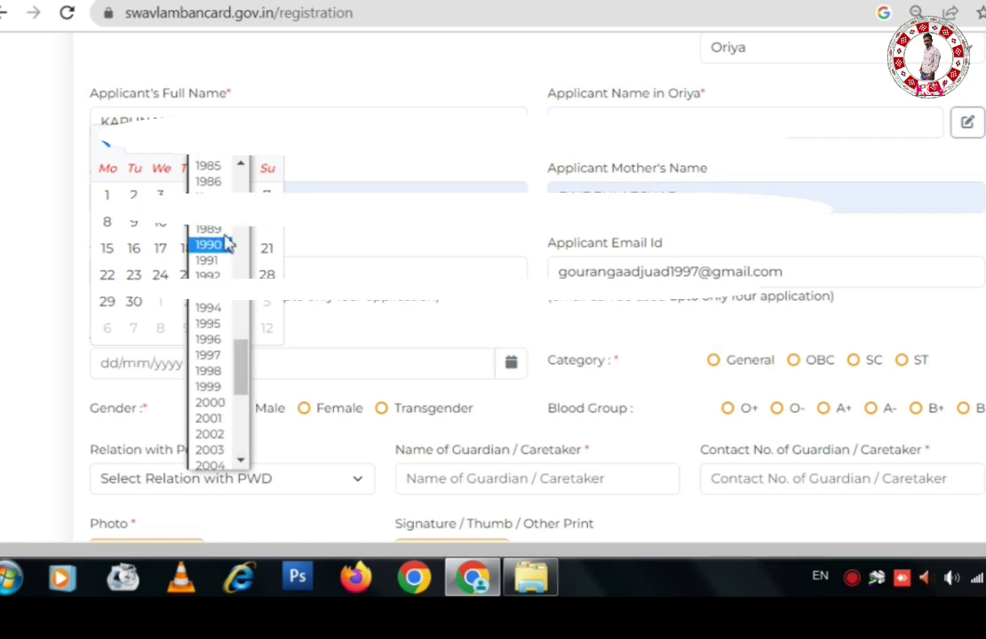
pyautogui.click(212, 182)
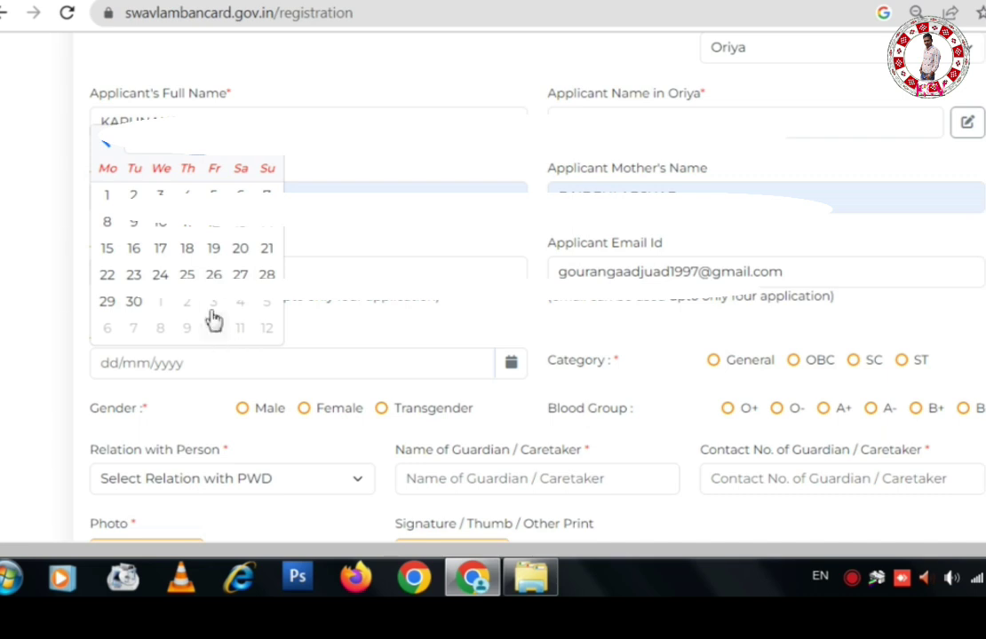
# Pick the 18th as the birth day and mark the applicant as OBC and Male
pyautogui.click(190, 253)
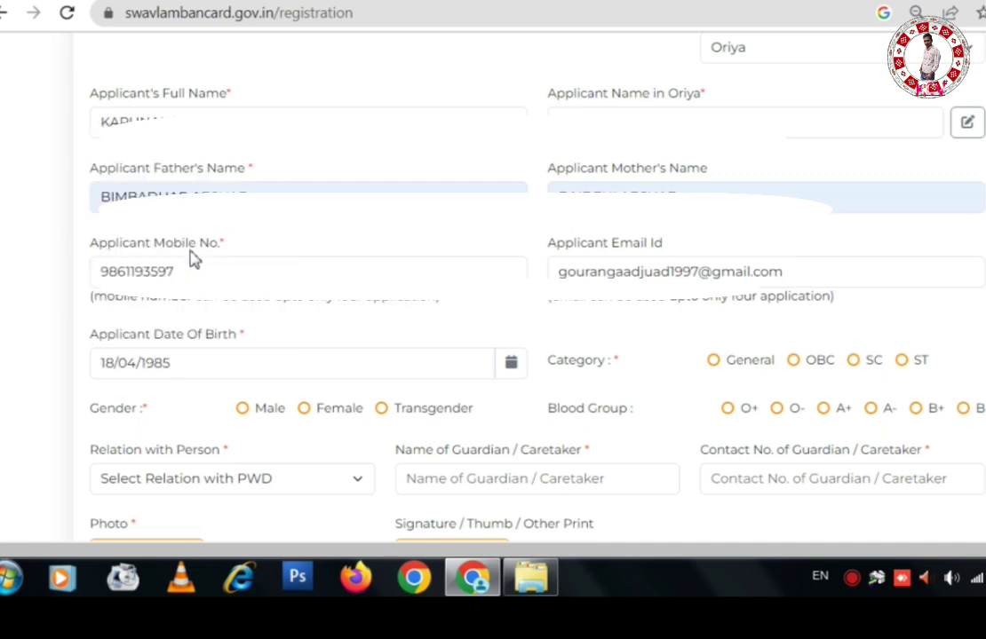
pyautogui.click(795, 364)
pyautogui.click(244, 409)
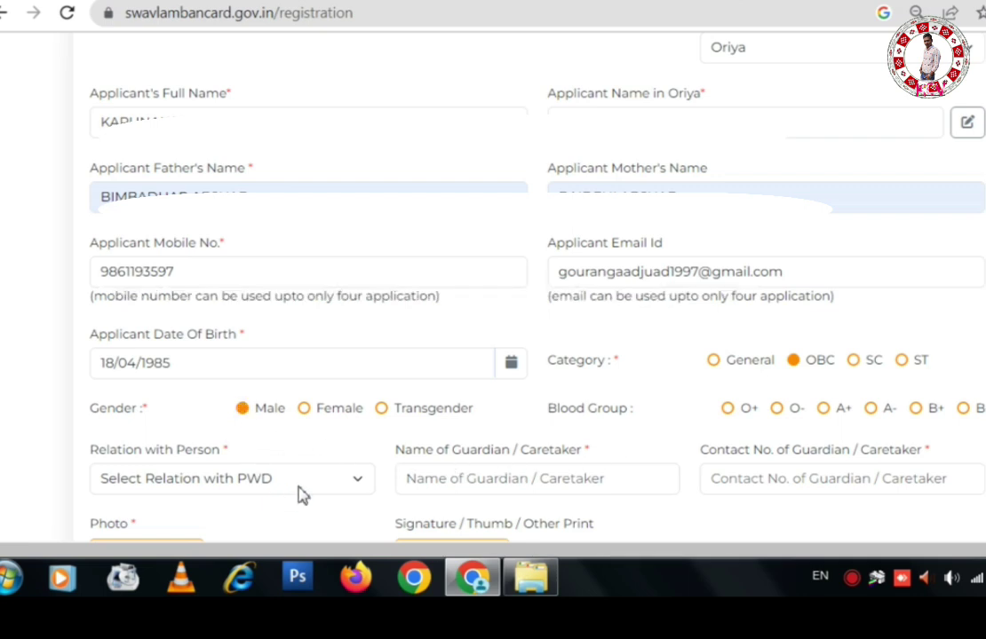
# Set the relation with person to Father and begin the guardian's contact number
pyautogui.scroll(-3, 493, 293)
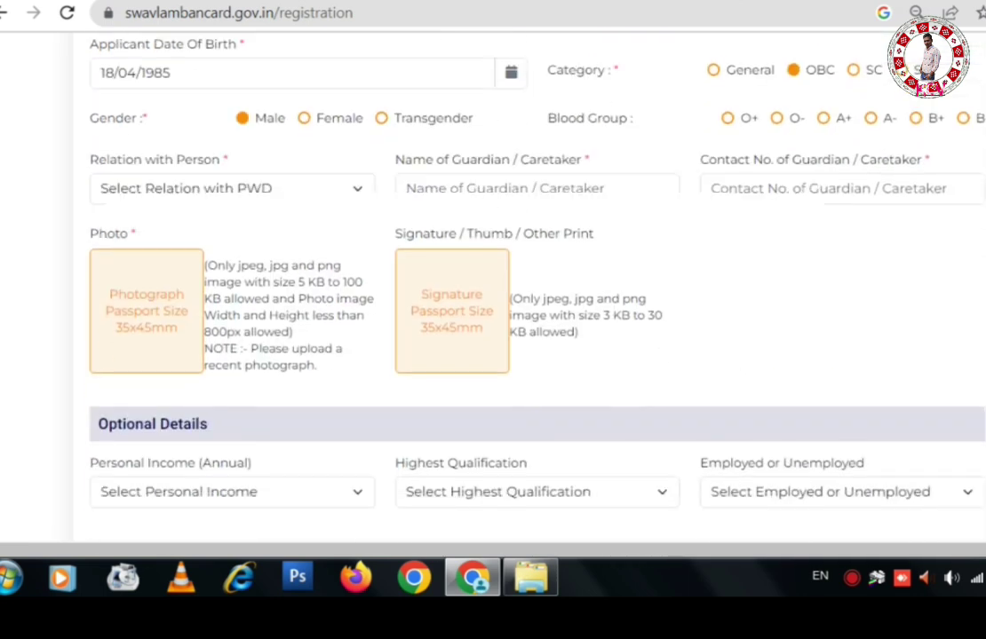
pyautogui.click(271, 195)
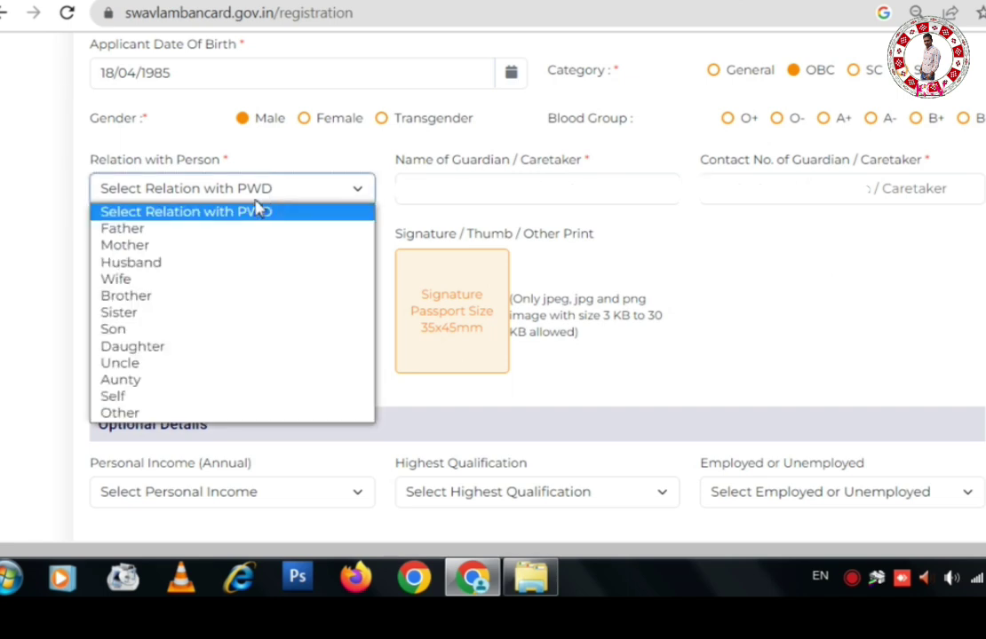
pyautogui.click(212, 235)
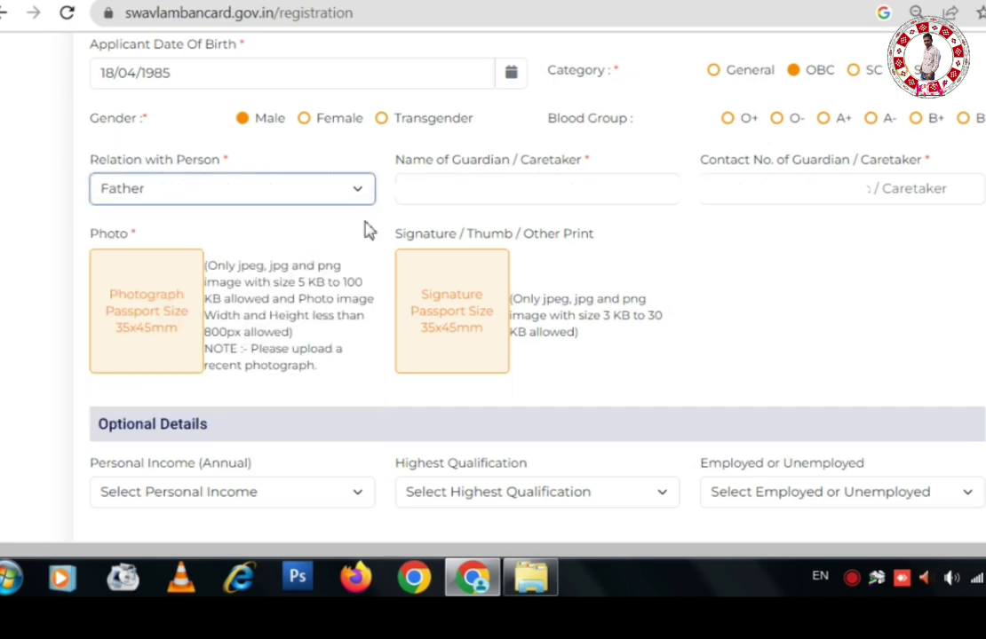
pyautogui.click(698, 188)
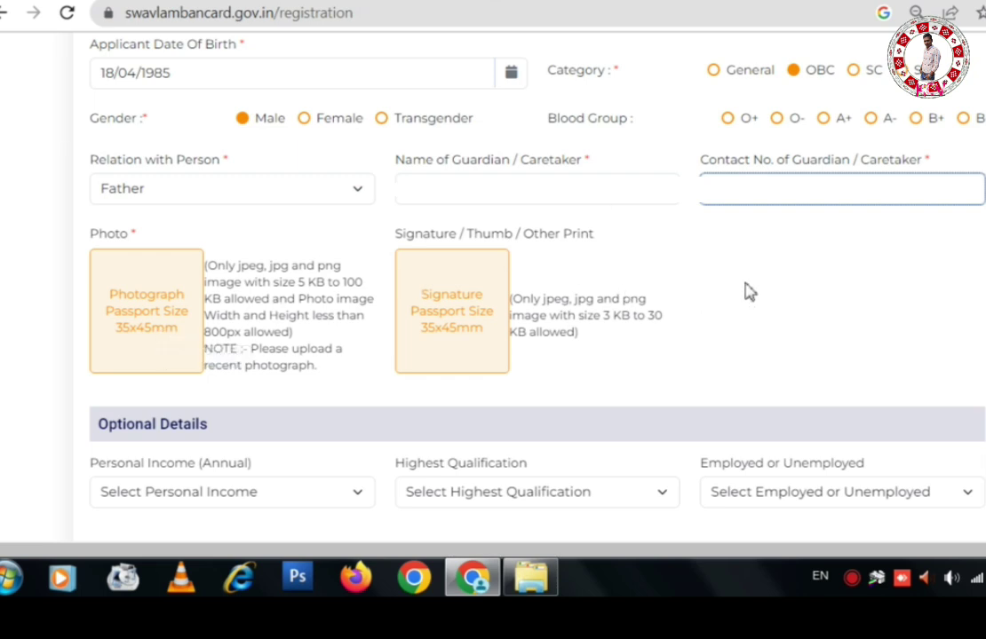
pyautogui.click(806, 281)
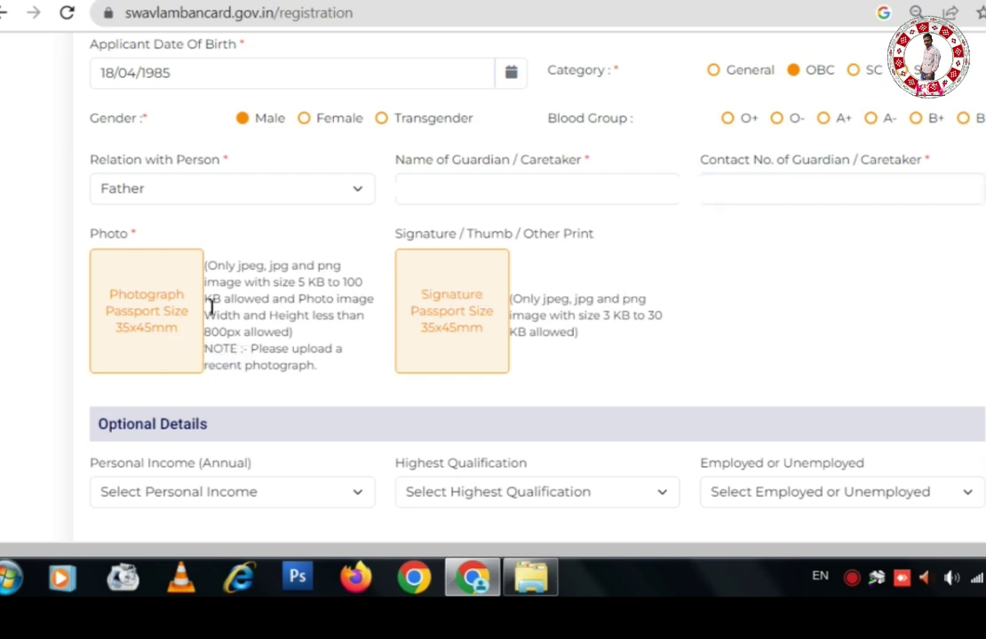
# Upload the passport-size photo from the Documents library into the Photograph box
pyautogui.click(156, 325)
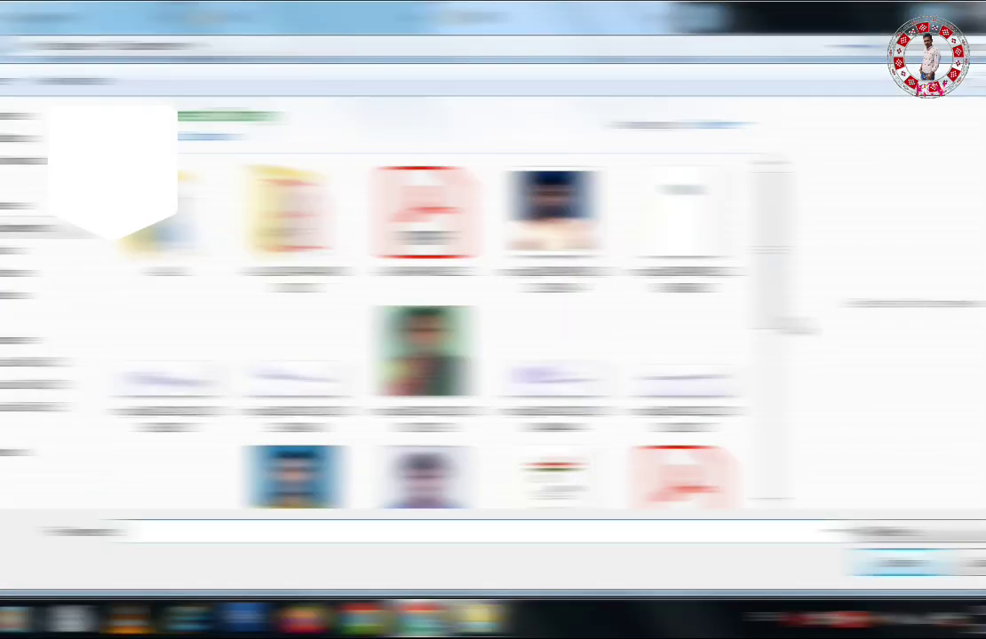
pyautogui.scroll(-3, 169, 390)
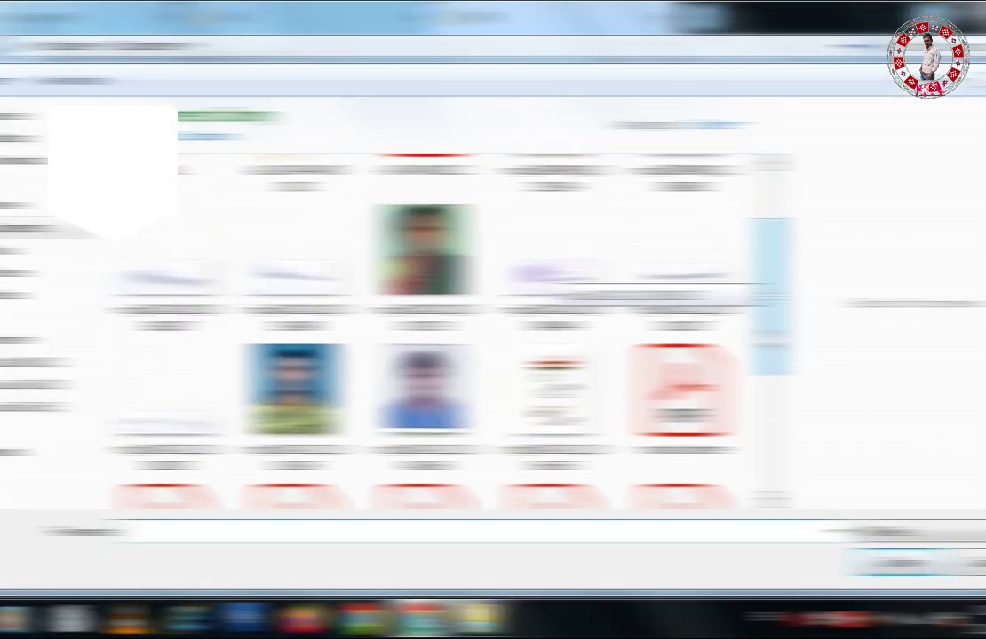
pyautogui.doubleClick(424, 377)
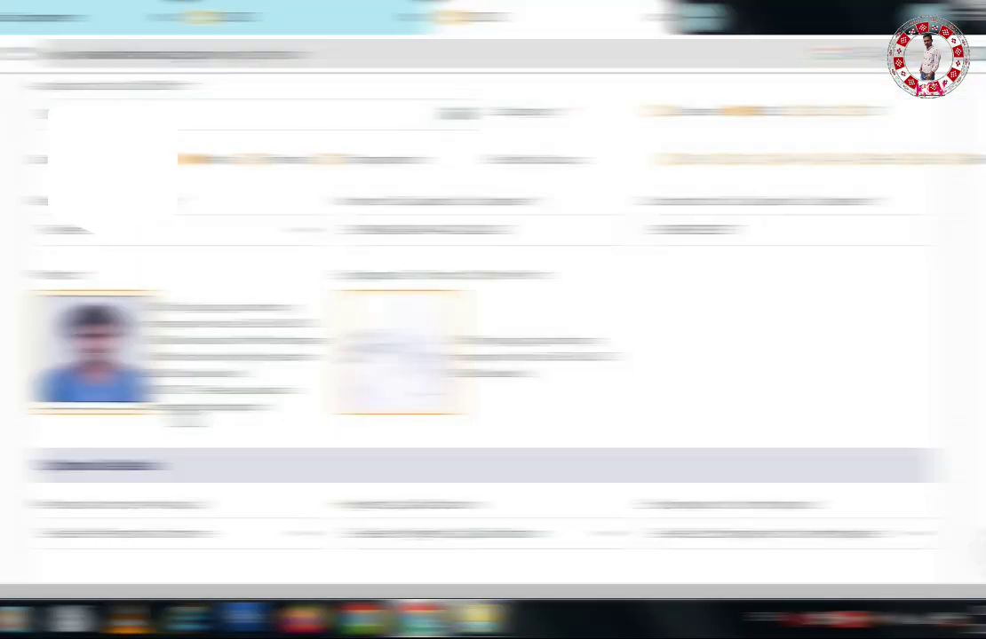
pyautogui.scroll(-2, 493, 355)
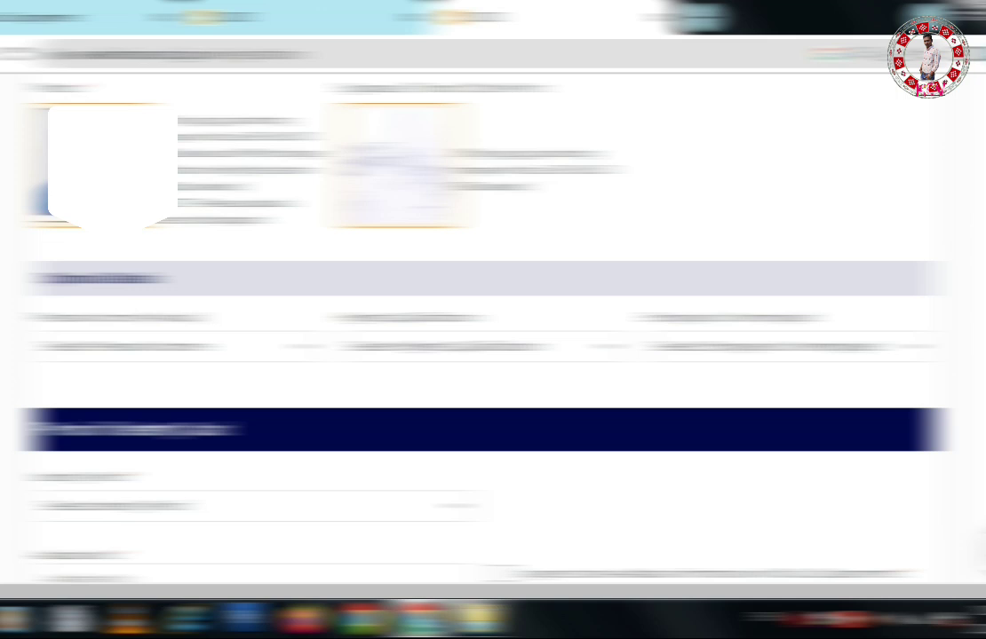
# Choose an annual income bracket, Primary as highest qualification, and Unemployed as employment status
pyautogui.click(206, 348)
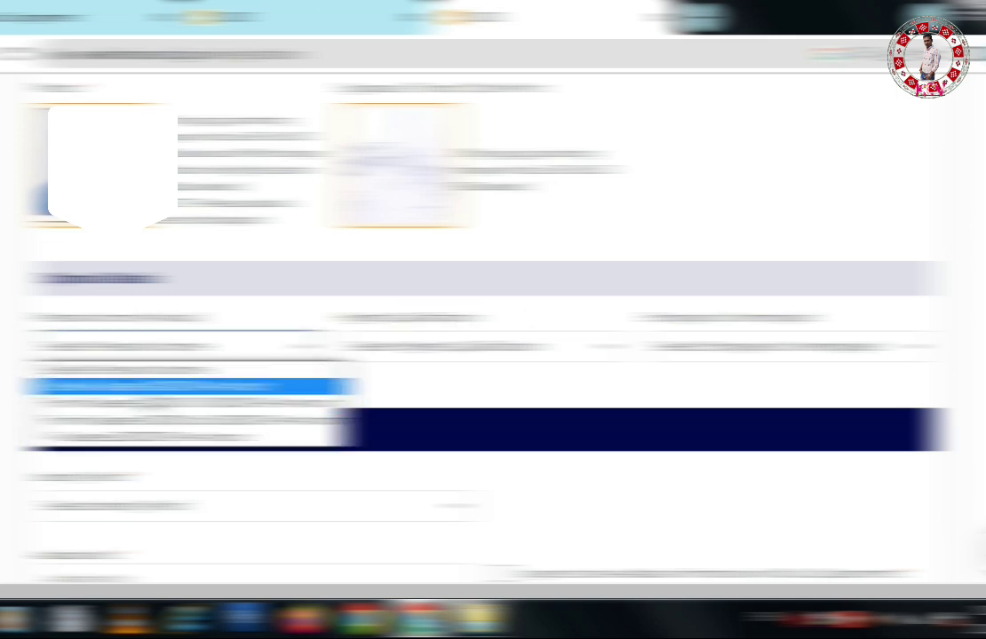
pyautogui.click(177, 386)
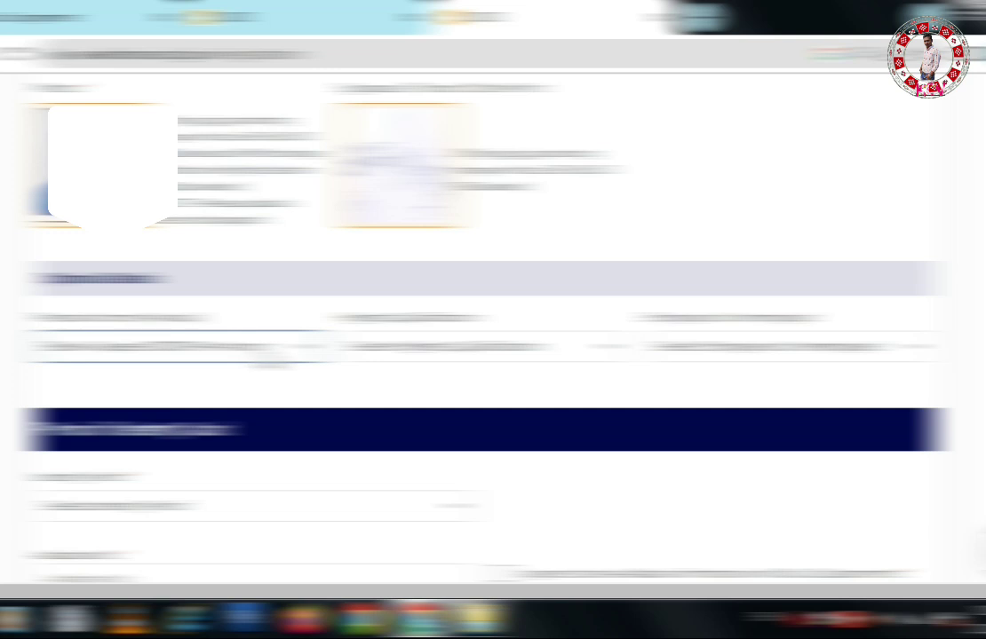
pyautogui.click(274, 360)
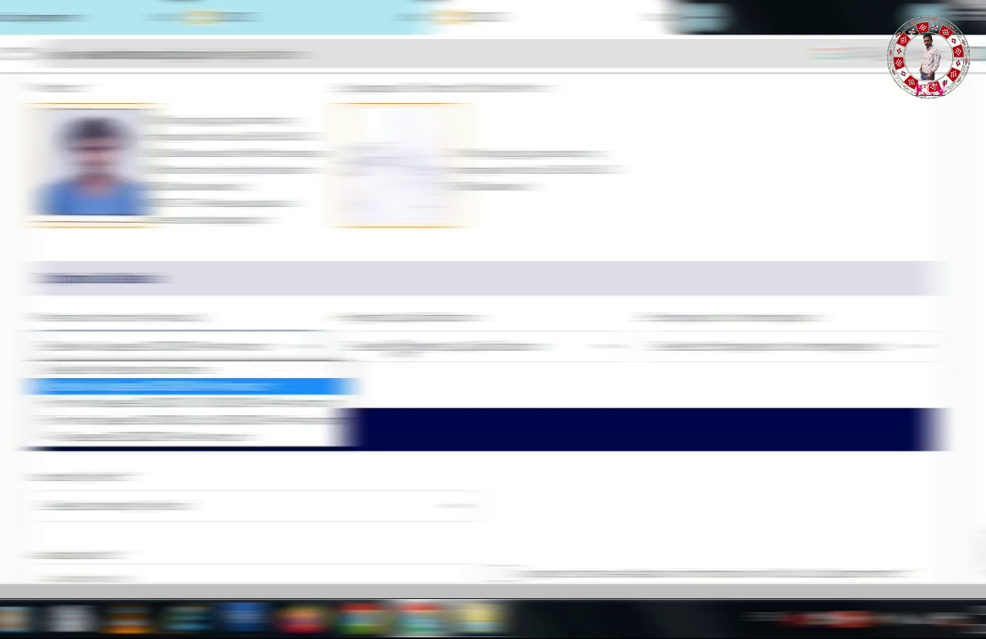
pyautogui.click(178, 386)
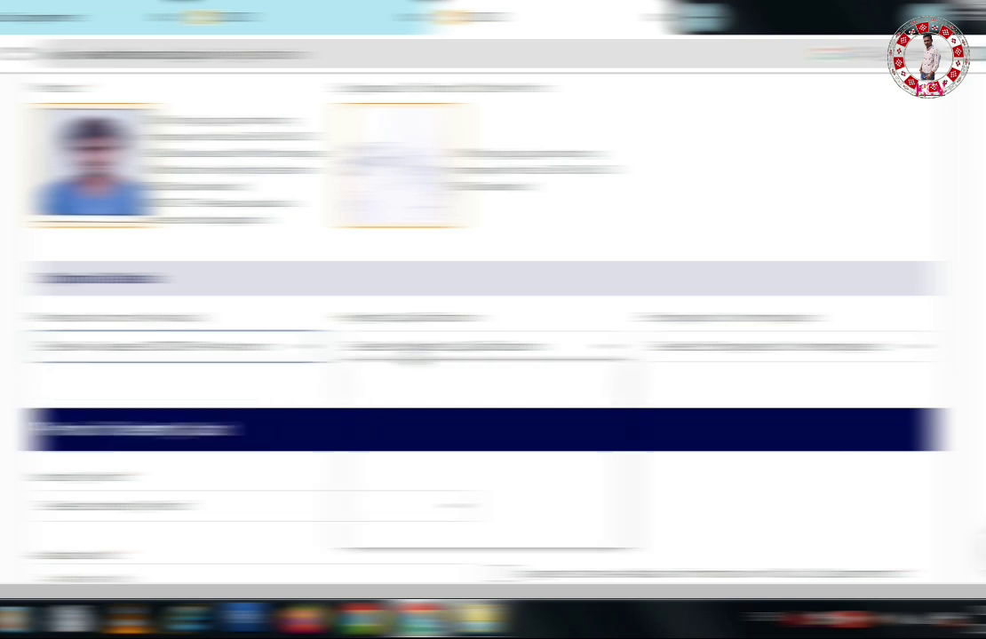
pyautogui.click(484, 346)
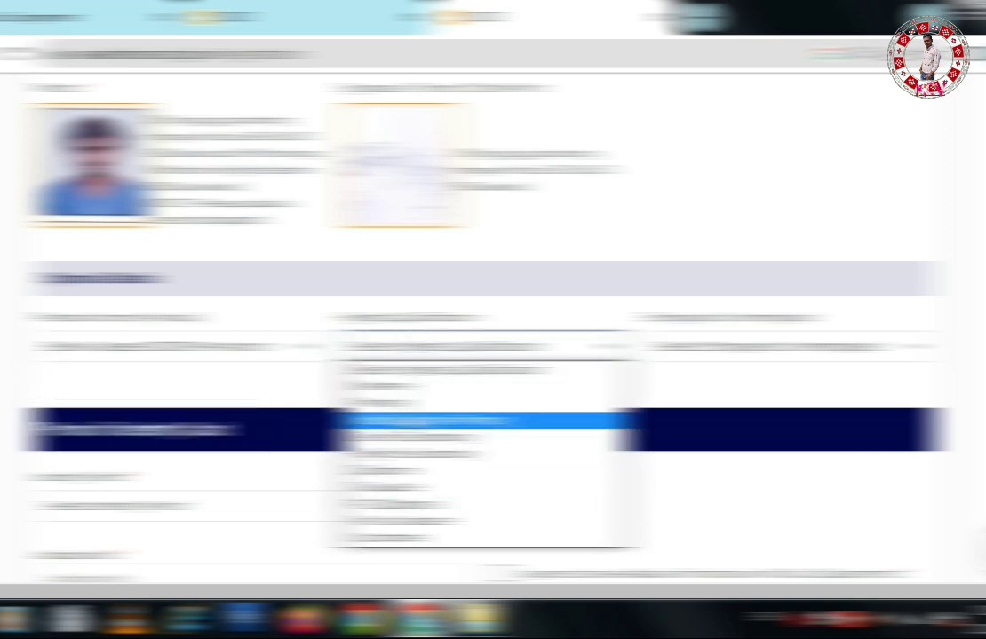
pyautogui.click(400, 403)
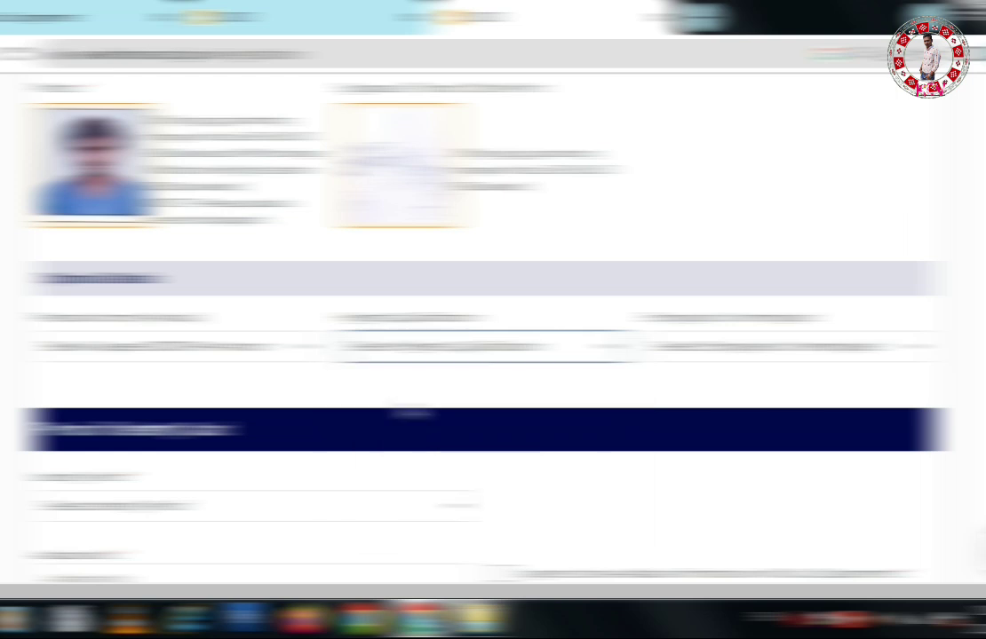
pyautogui.click(742, 352)
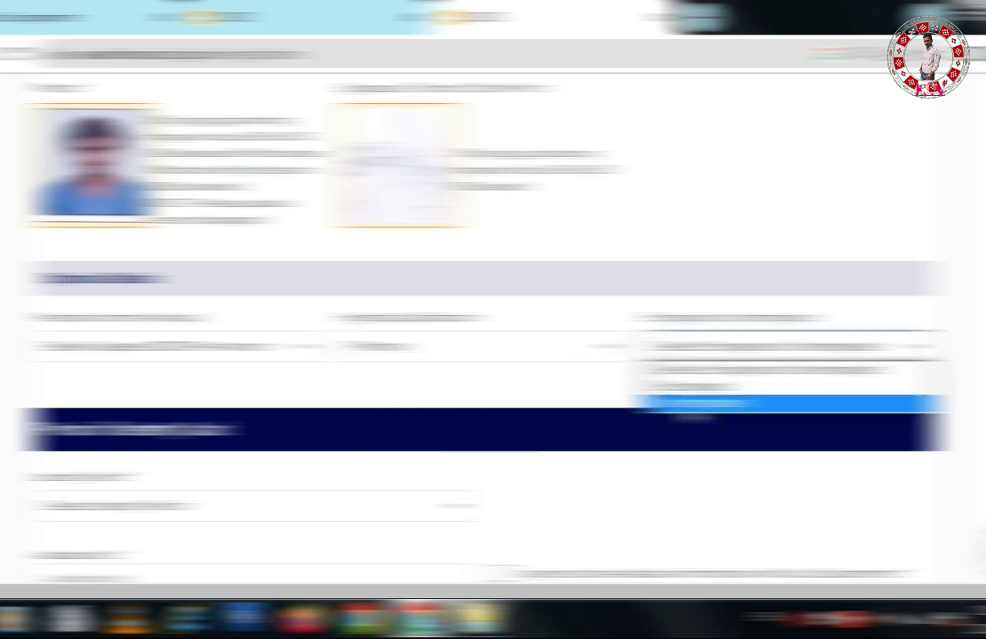
pyautogui.click(695, 406)
pyautogui.scroll(-4, 489, 338)
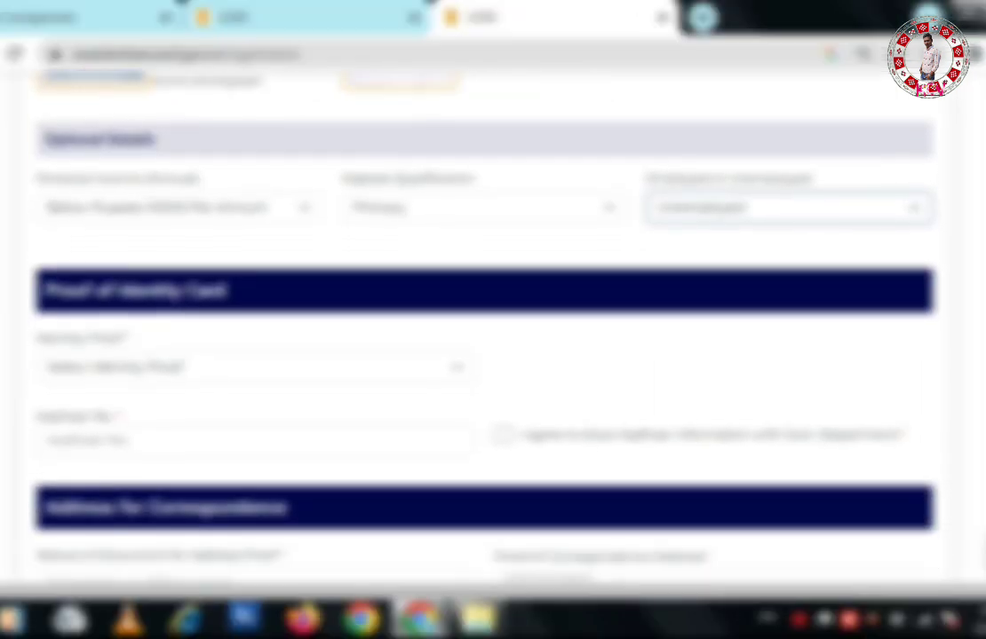